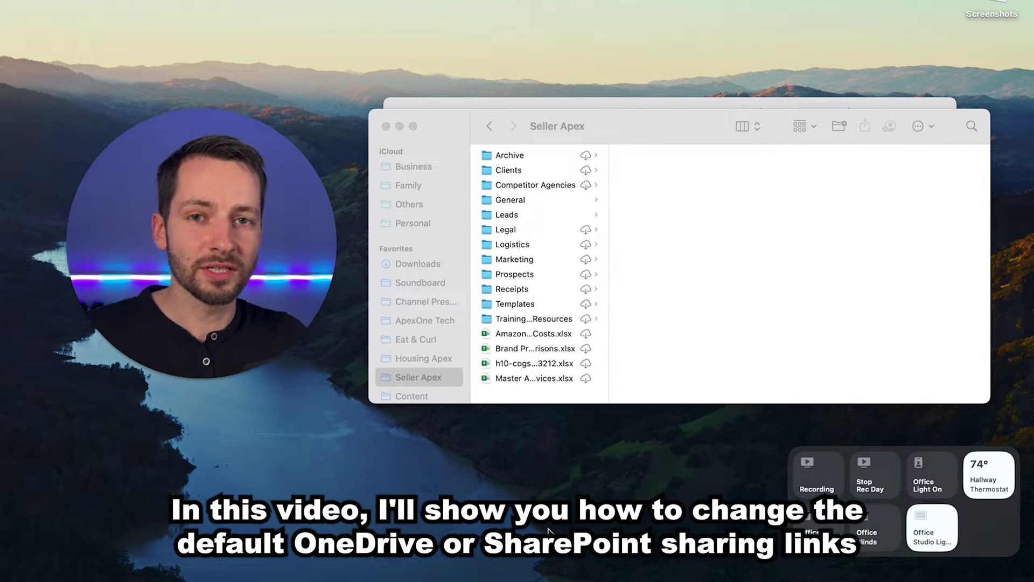
Step: Copy a link to the Logistics folder and note that people in Seller Apex can edit
click(629, 136)
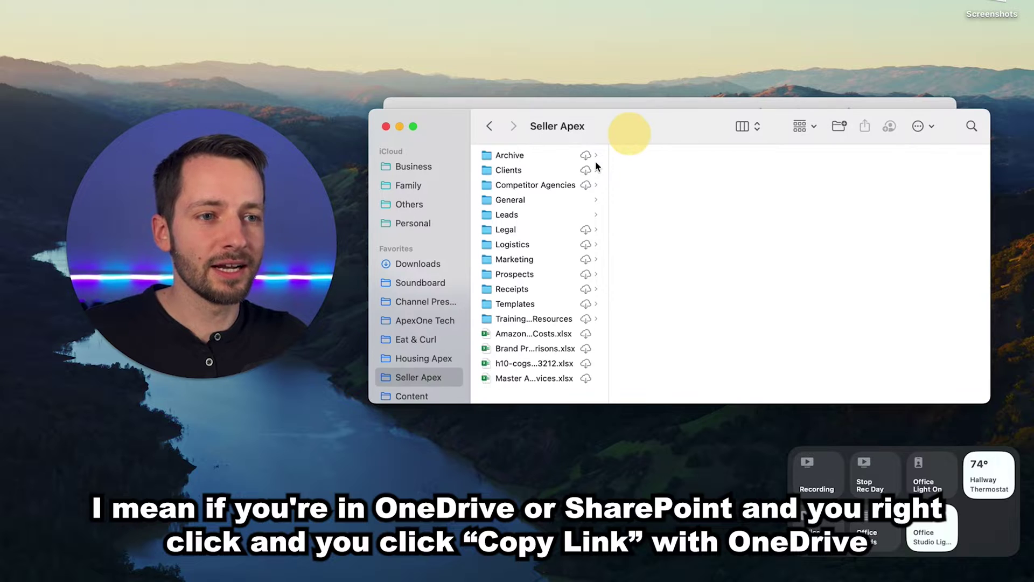
right_click(513, 247)
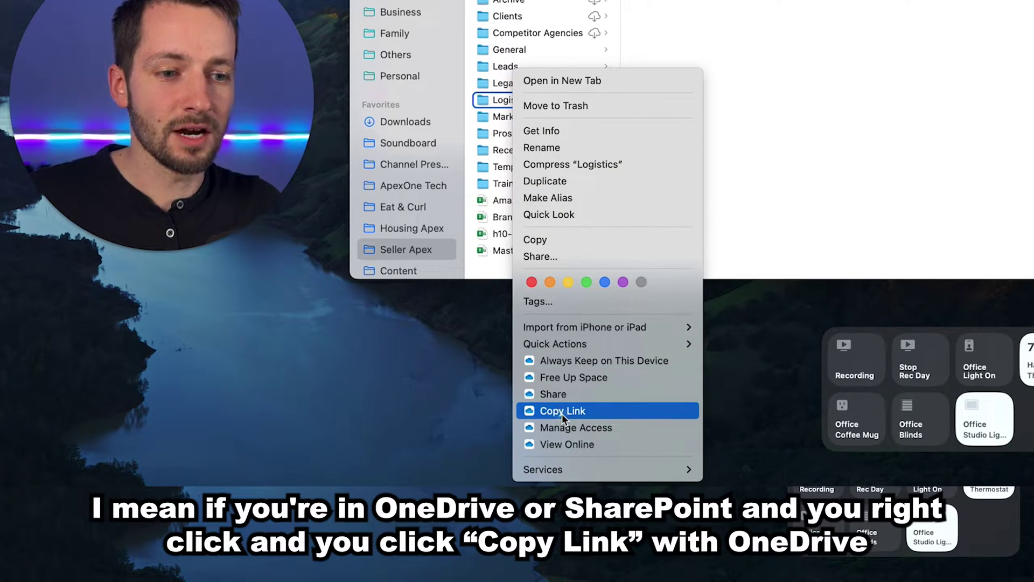
click(561, 414)
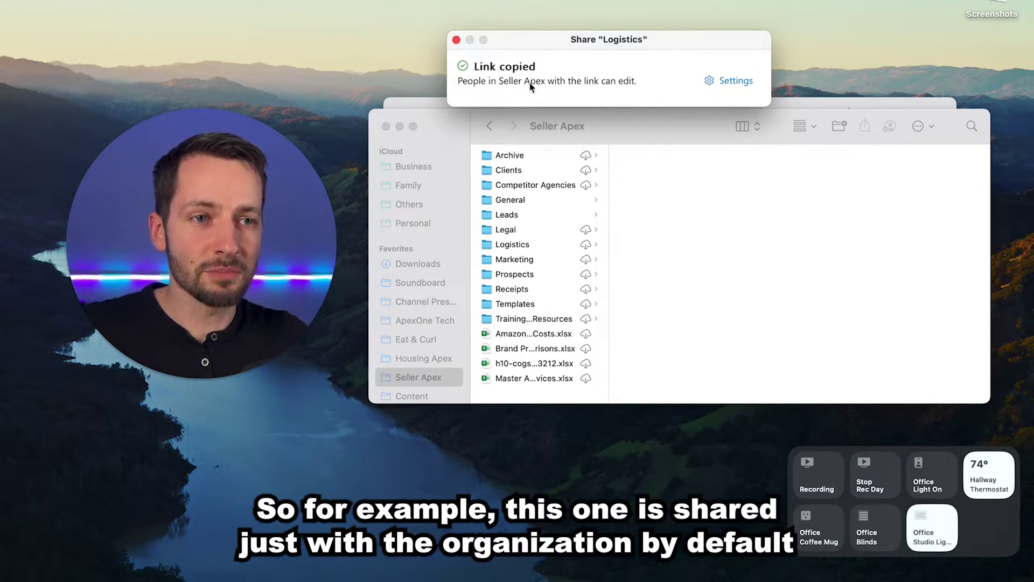
drag(499, 80, 549, 82)
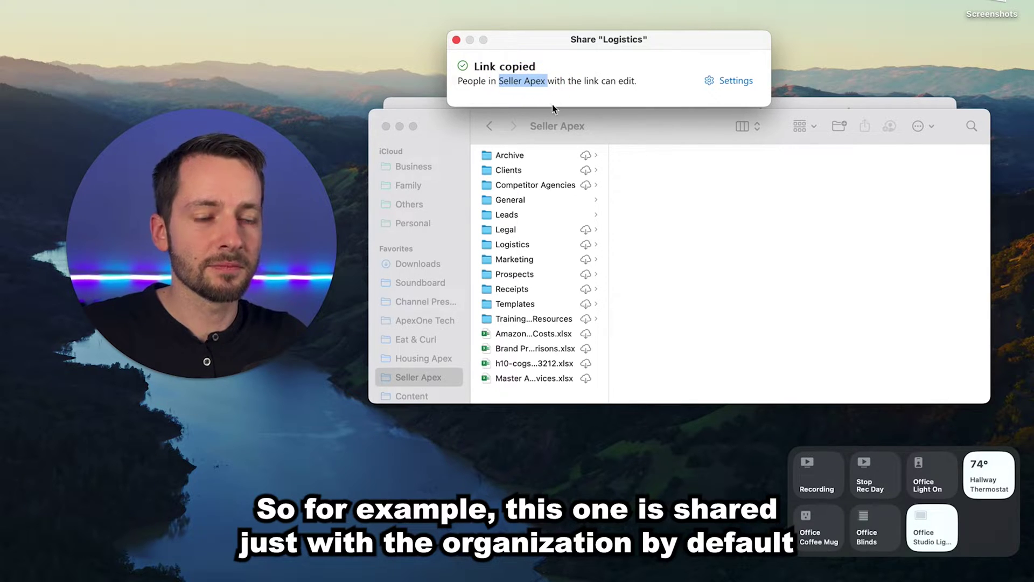
Step: Open the Marketing link's settings, where Anyone is unavailable and People in Seller Apex is selected
click(638, 130)
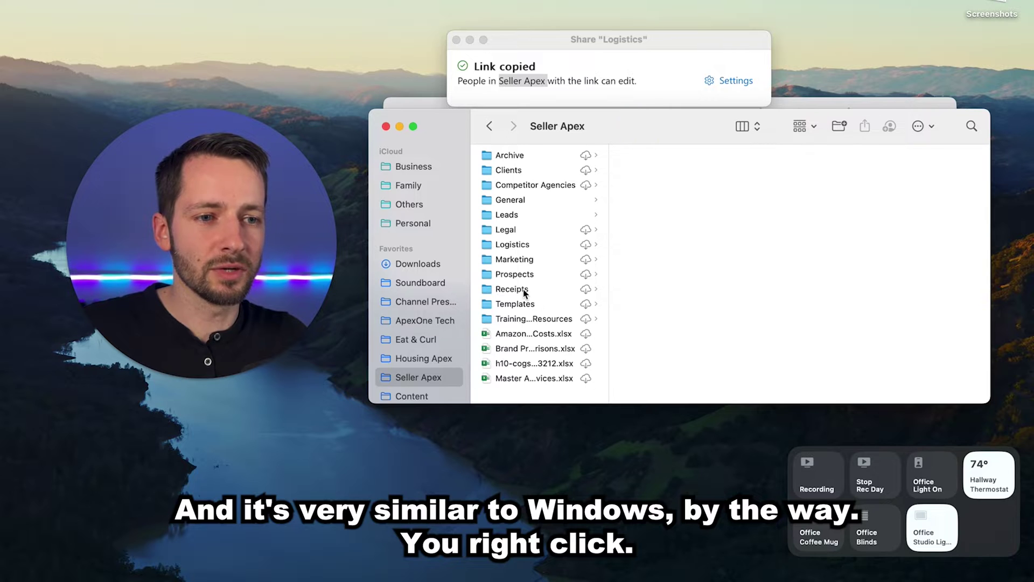
right_click(523, 291)
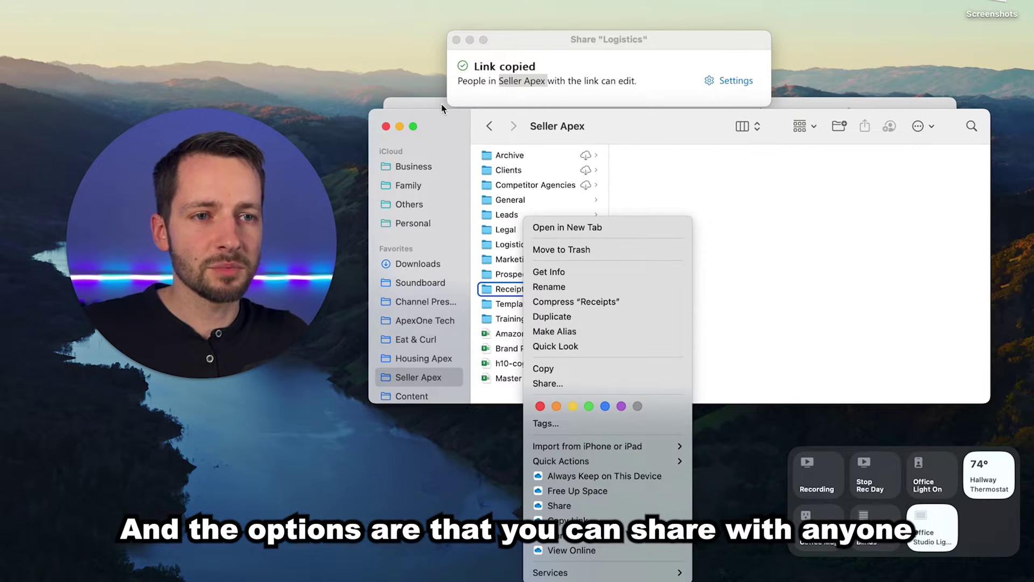
key(super+Tab)
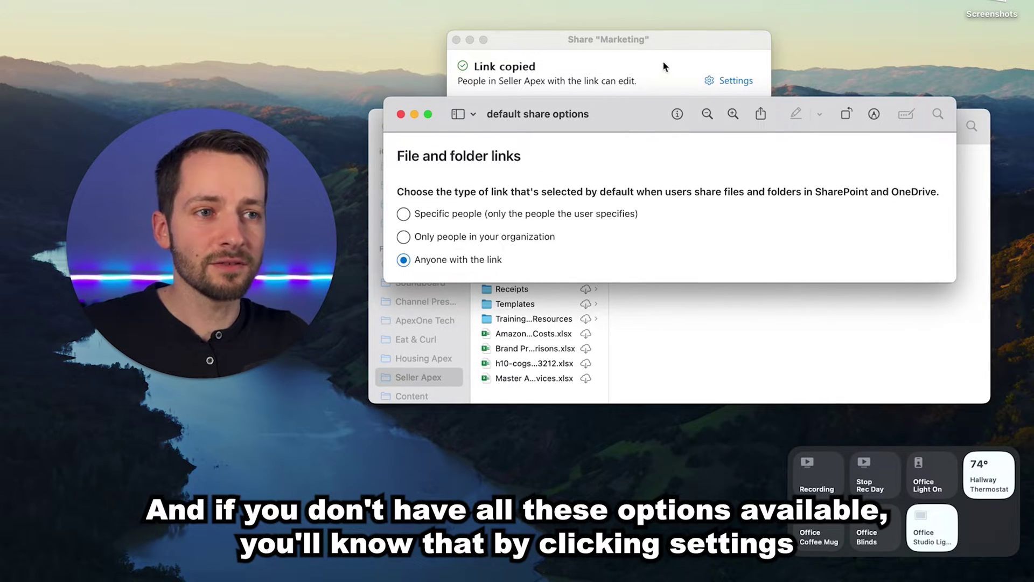
click(668, 46)
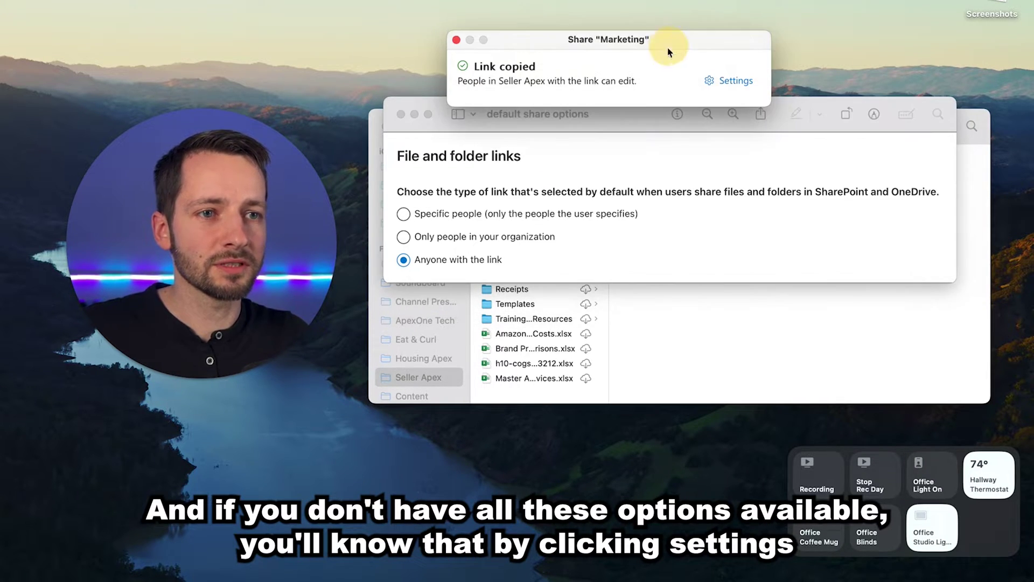
click(724, 82)
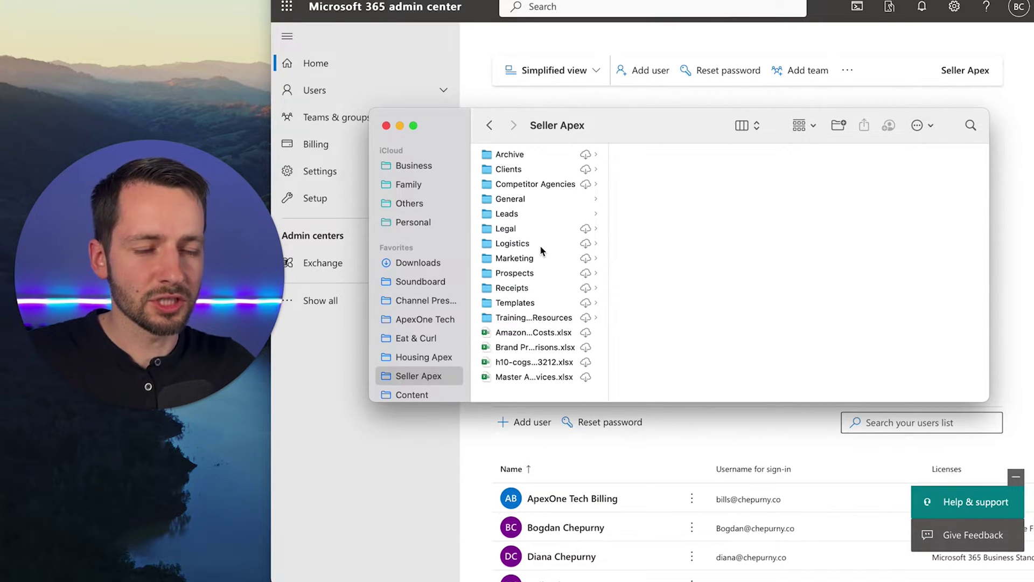
right_click(515, 263)
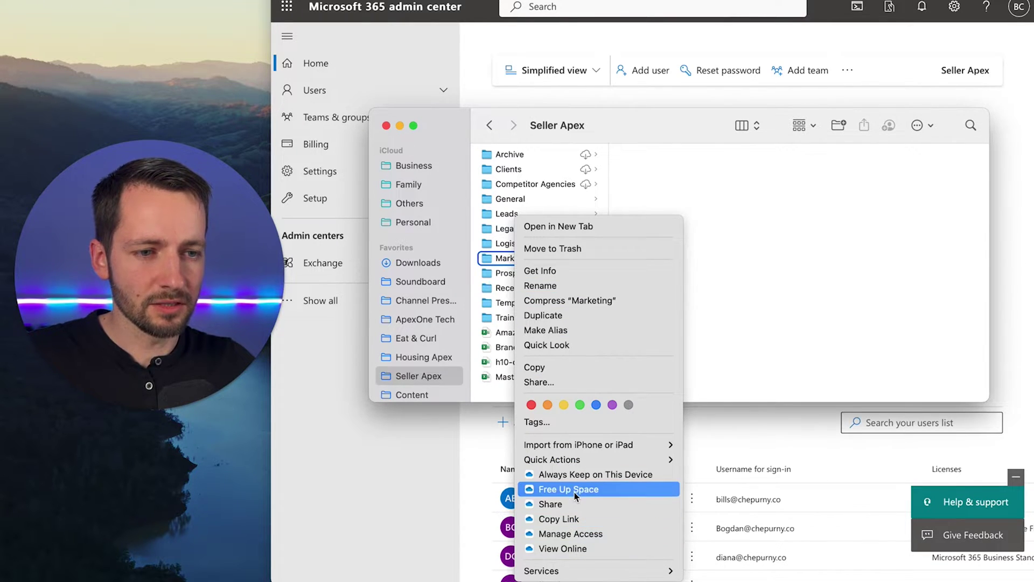
click(572, 523)
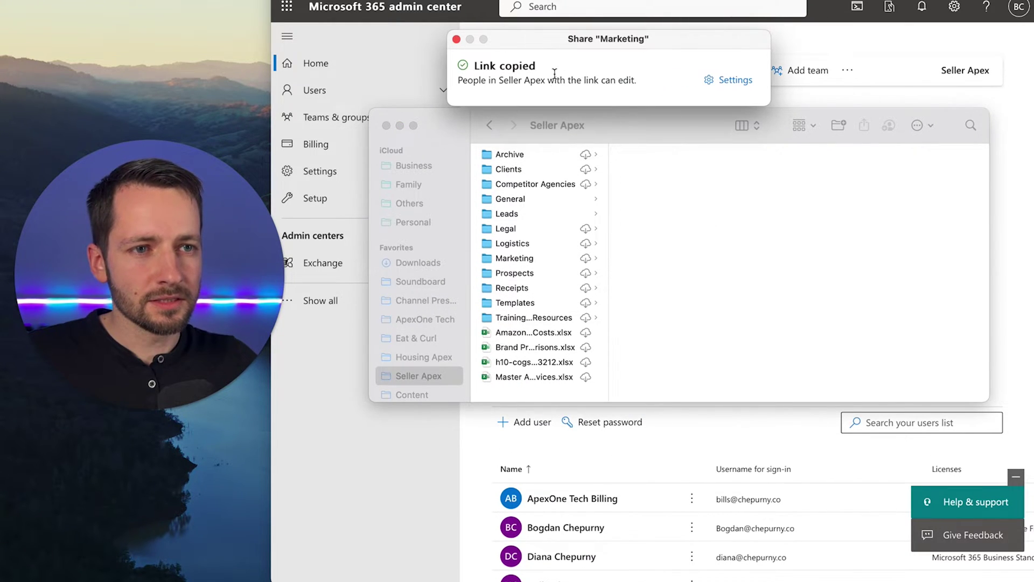
click(713, 82)
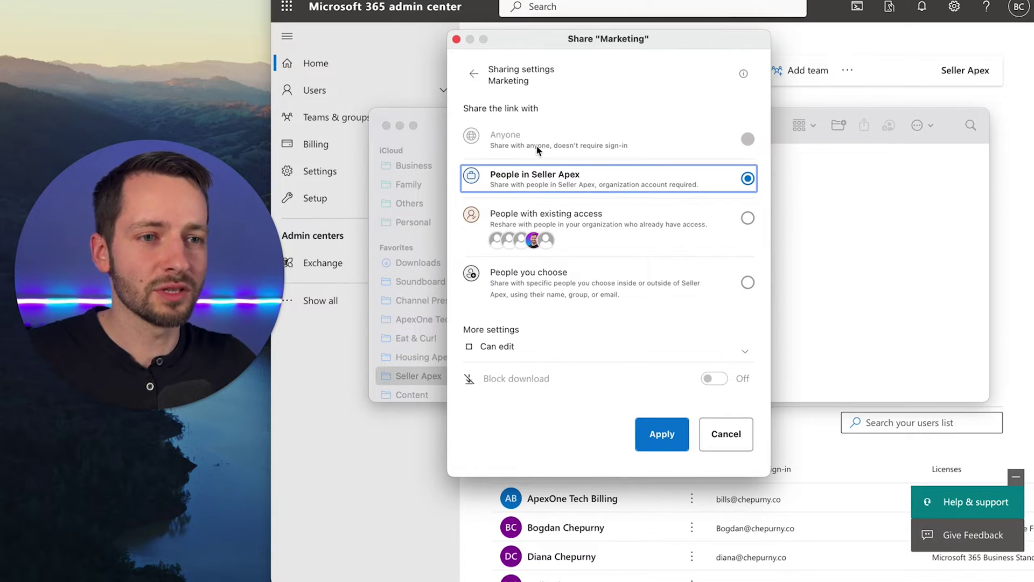
Step: Copy a sharing link to the Marketing folder inside ApexOne Tech
click(457, 39)
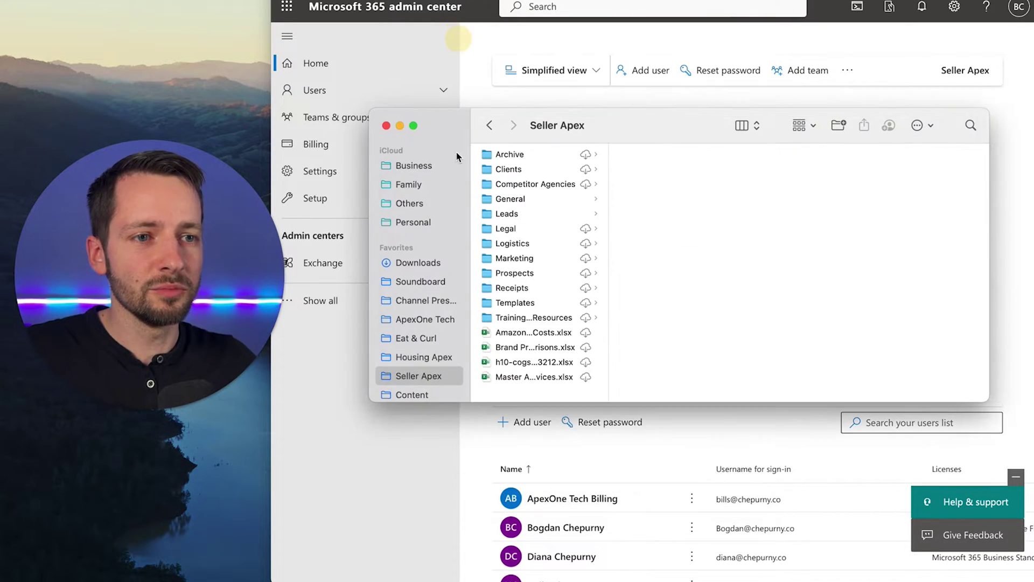
click(428, 319)
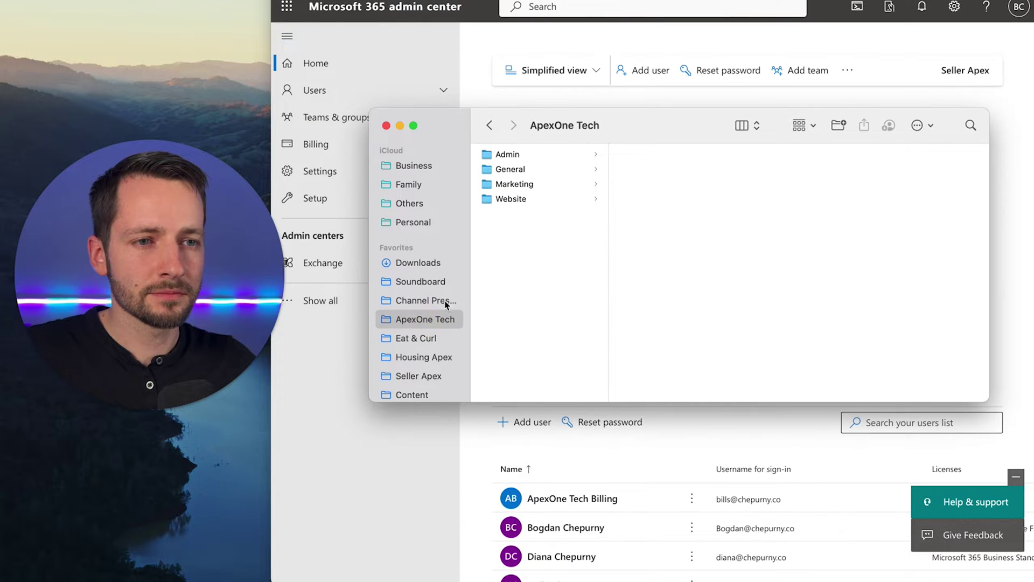
right_click(521, 184)
click(565, 481)
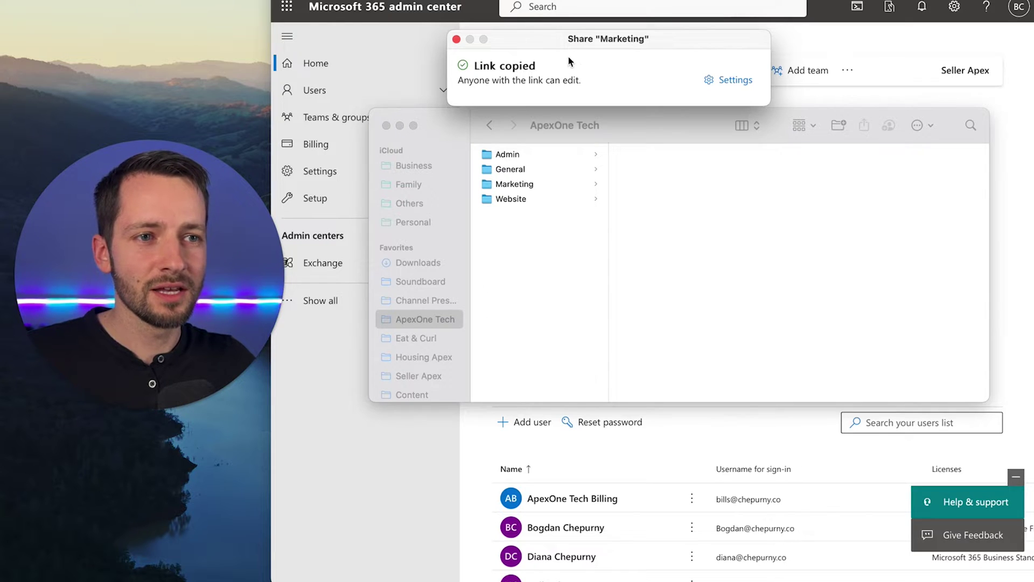
Step: Try limiting the link to People in Seller Apex, then cancel and close the dialog
click(722, 81)
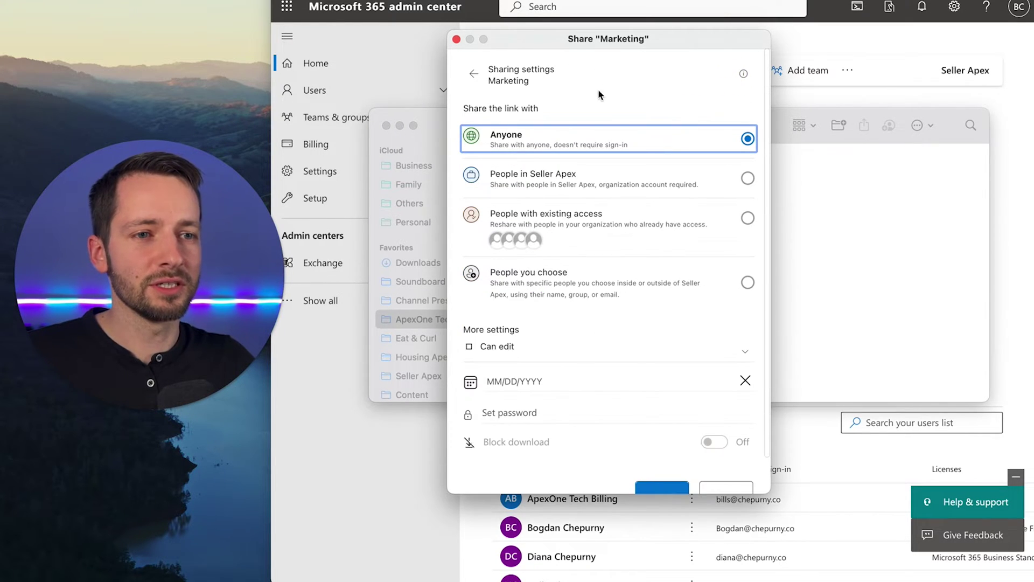
click(747, 179)
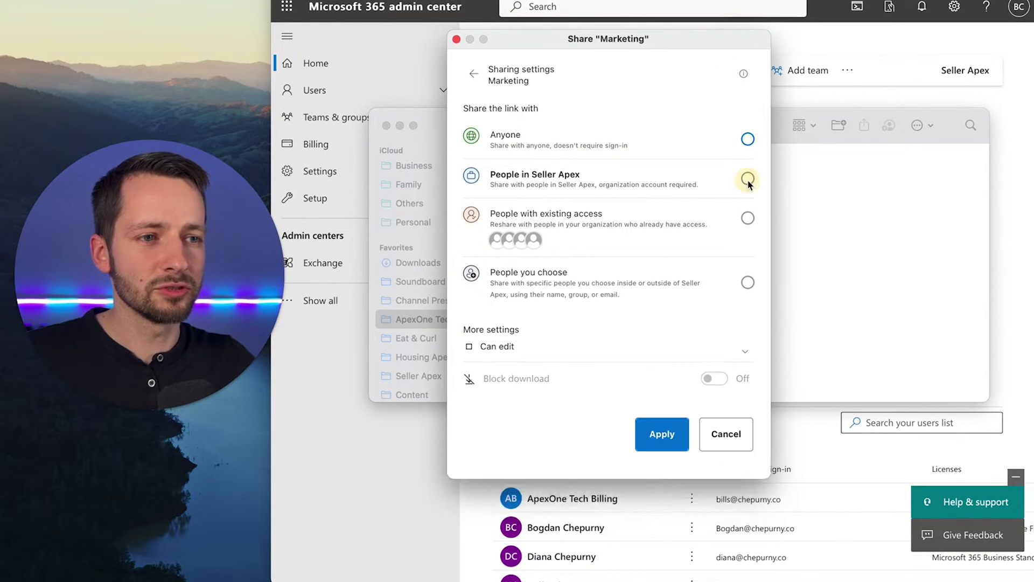
click(725, 434)
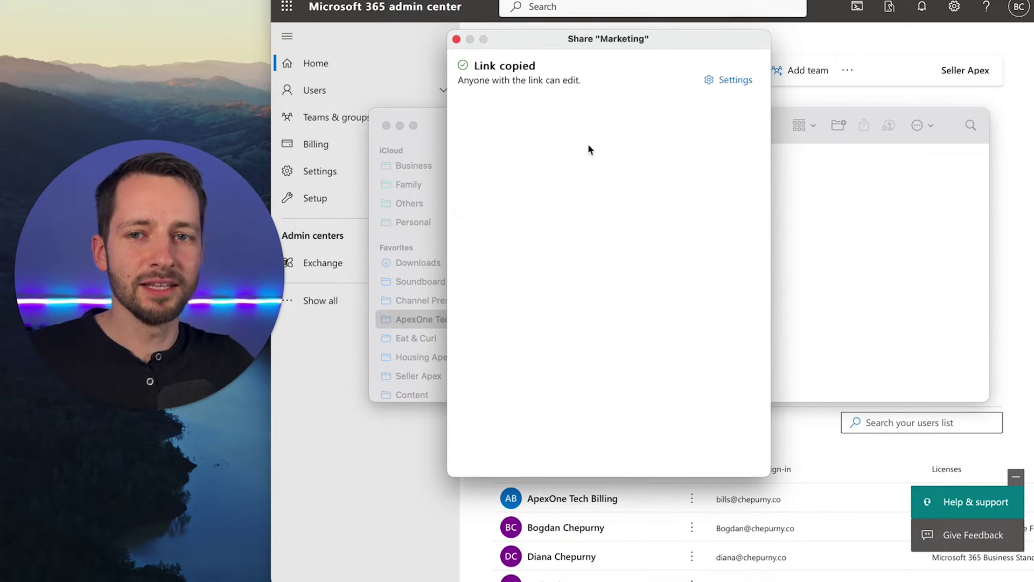
click(457, 39)
right_click(531, 184)
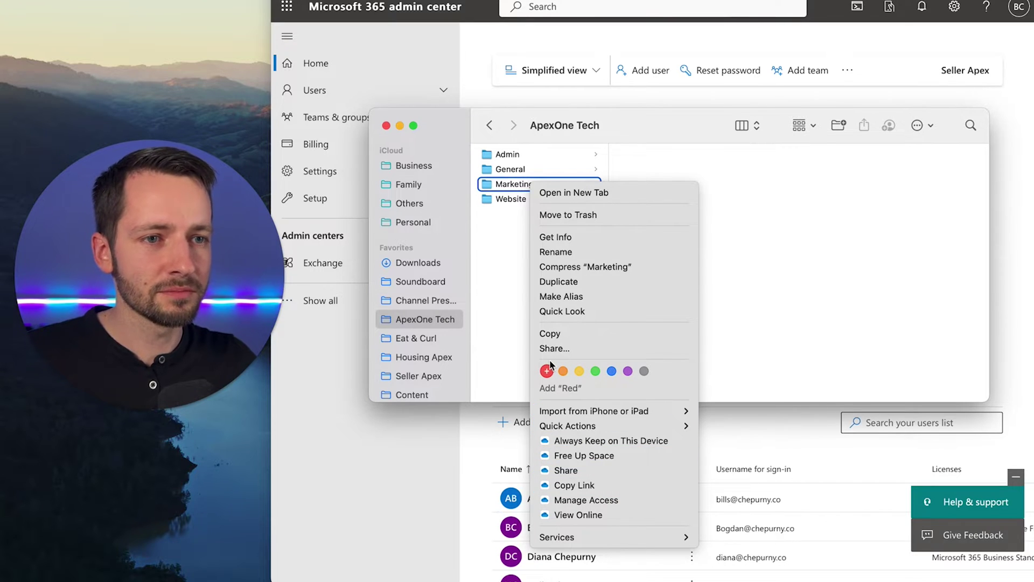
Step: Go to Policies > Sharing in the SharePoint admin center via Show all
click(486, 241)
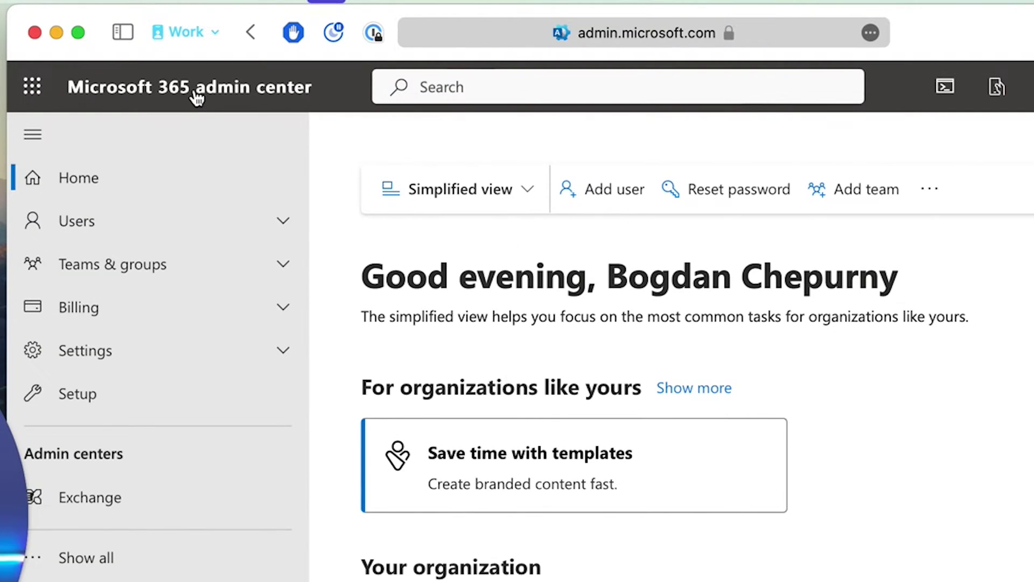
click(76, 560)
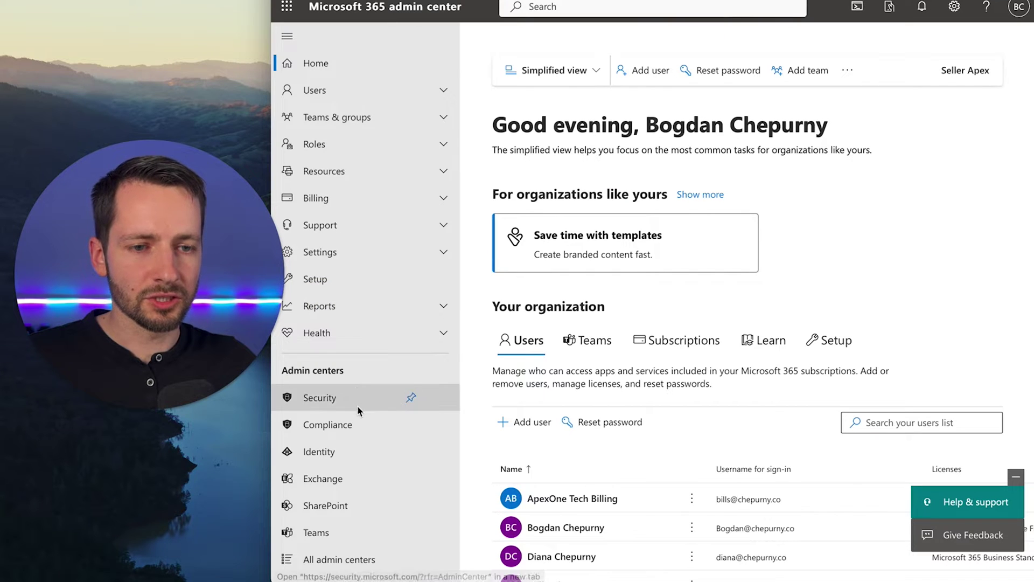
click(330, 505)
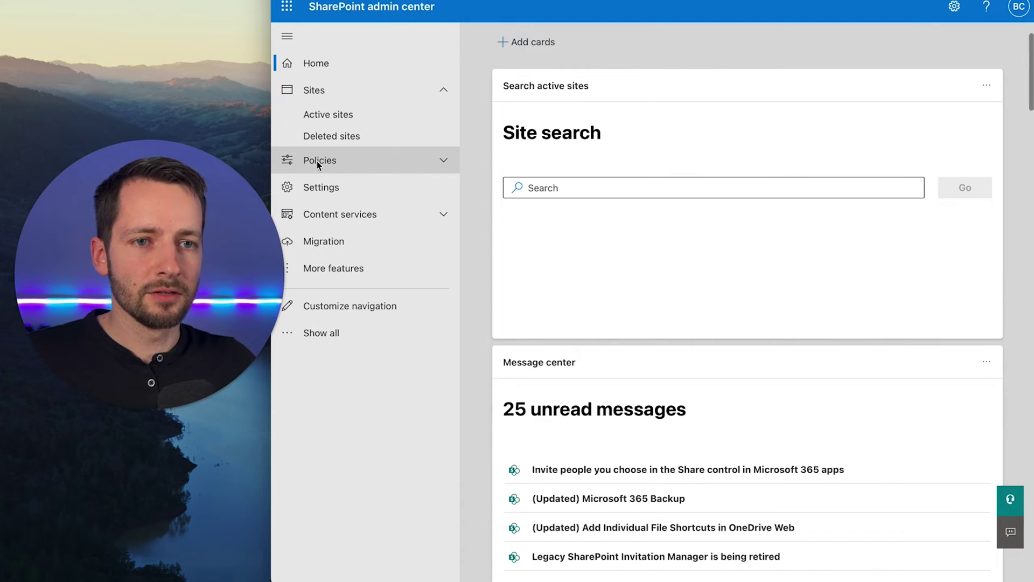
click(332, 162)
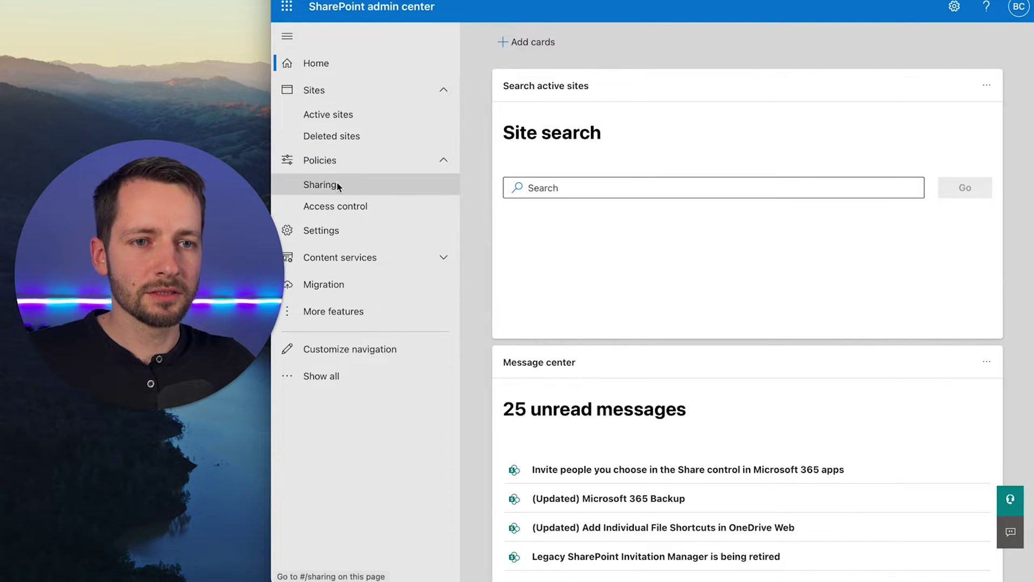
click(337, 184)
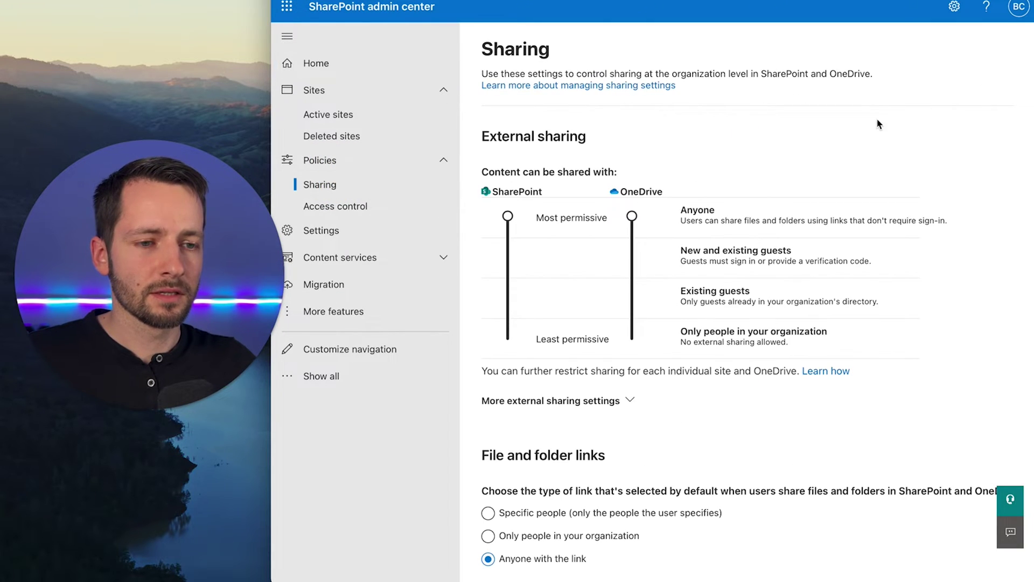
Step: Set the default file and folder link type to Only people in your organization and save
scroll(857, 116, down, 3)
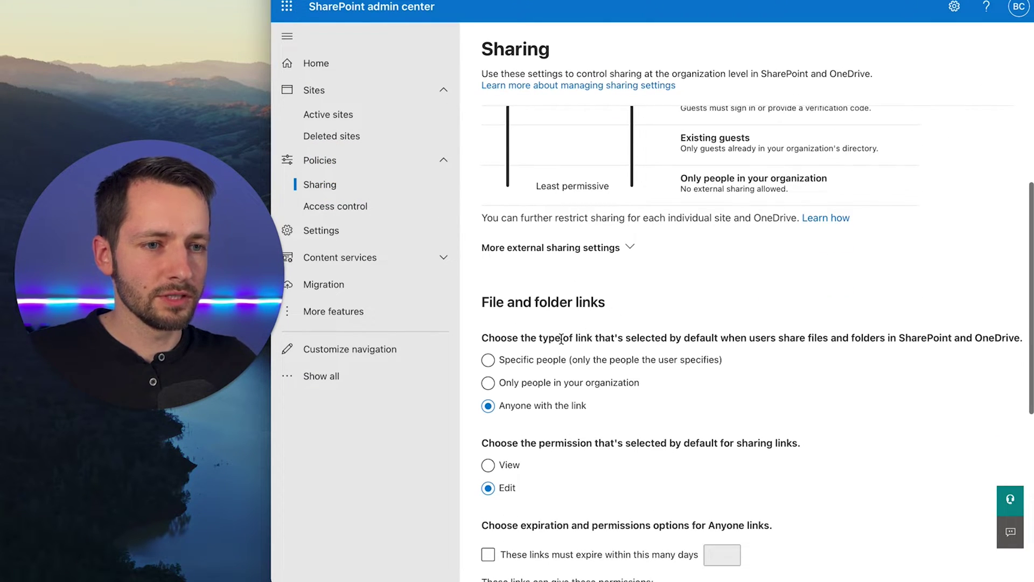
scroll(539, 291, down, 1)
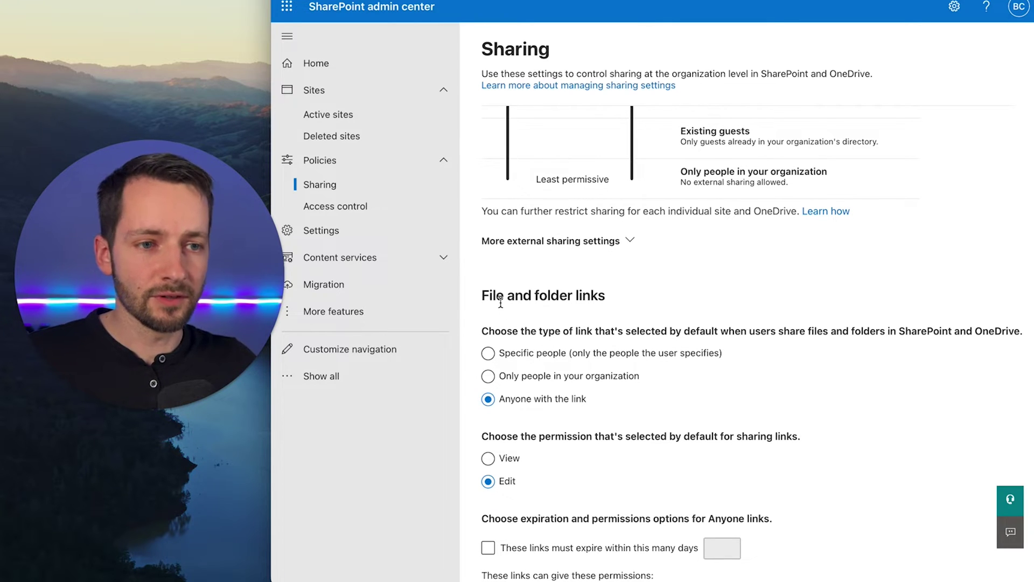
scroll(566, 337, down, 1)
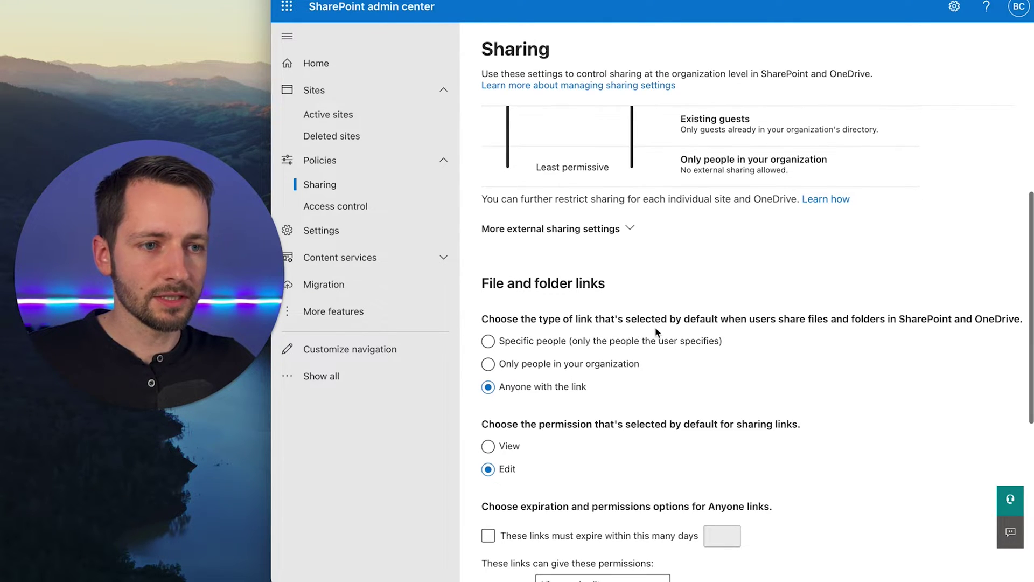
scroll(726, 325, down, 1)
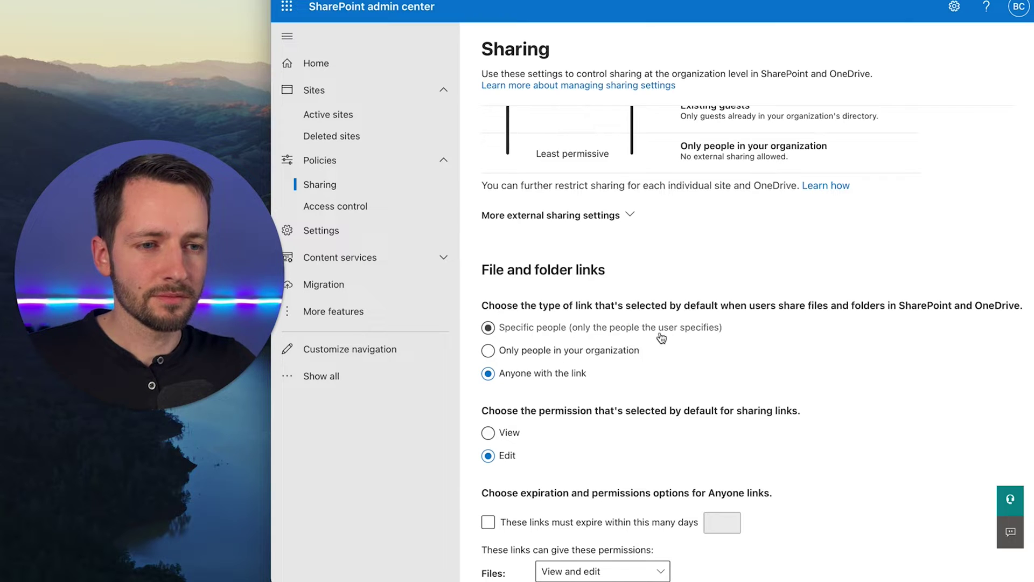
click(524, 351)
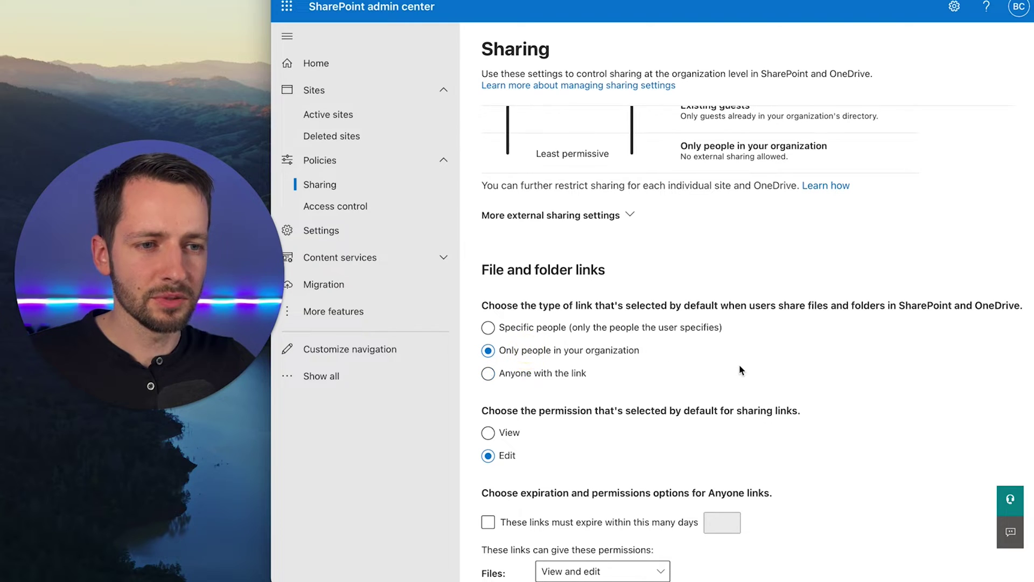
scroll(739, 370, down, 6)
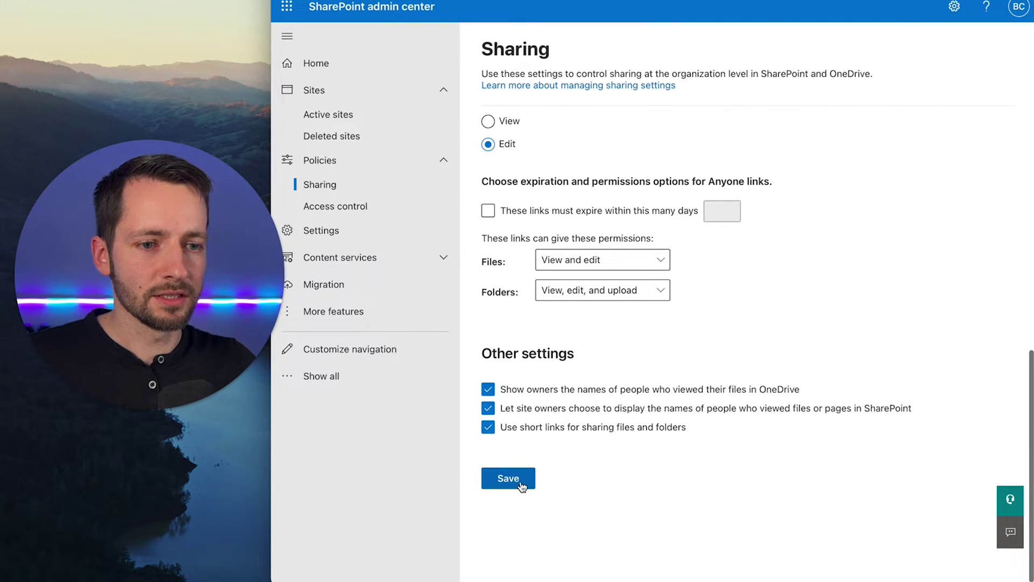
click(521, 484)
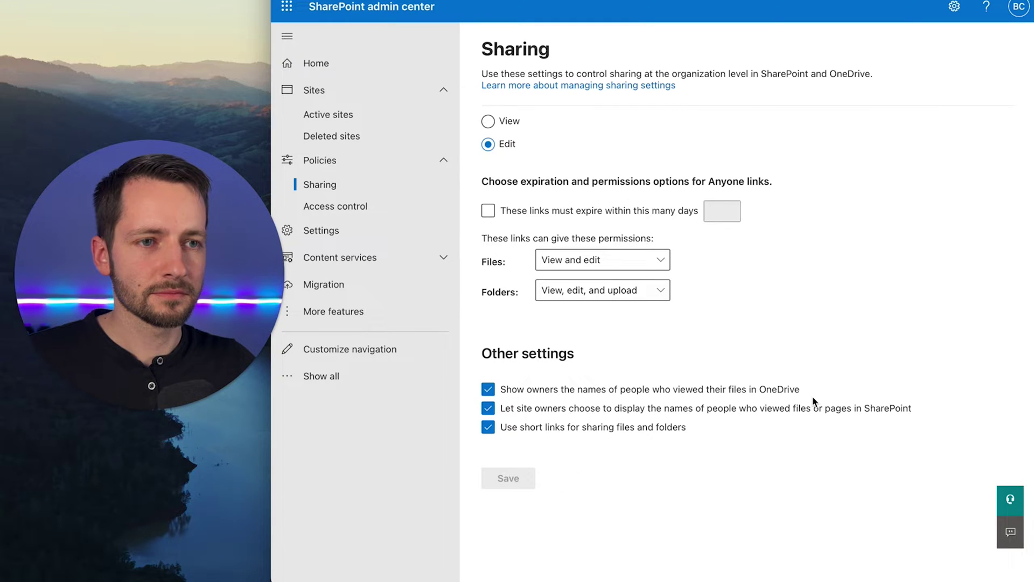
key(super+Tab)
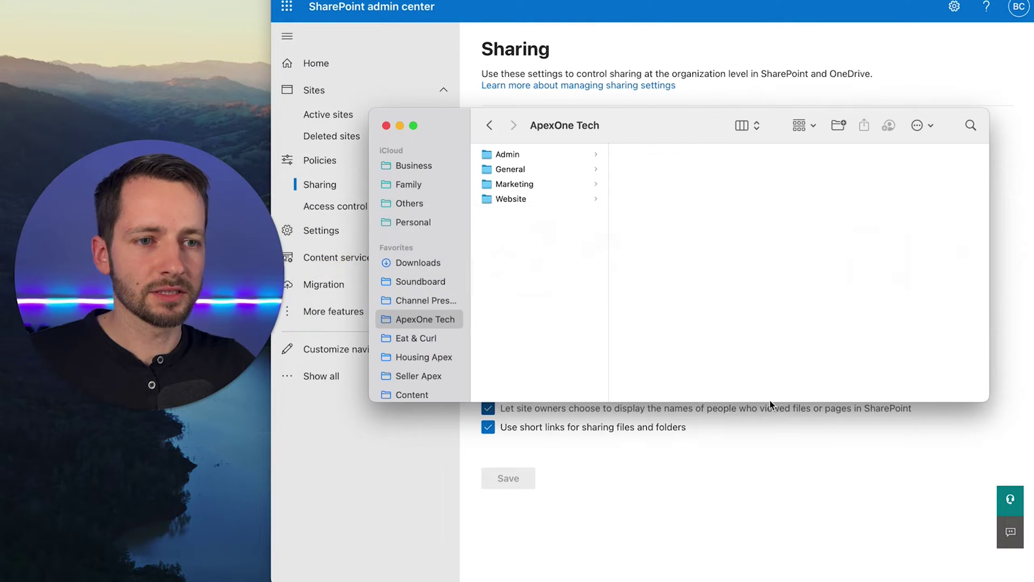
Step: Copy a link to the Marketing folder and note its Seller Apex audience
click(563, 315)
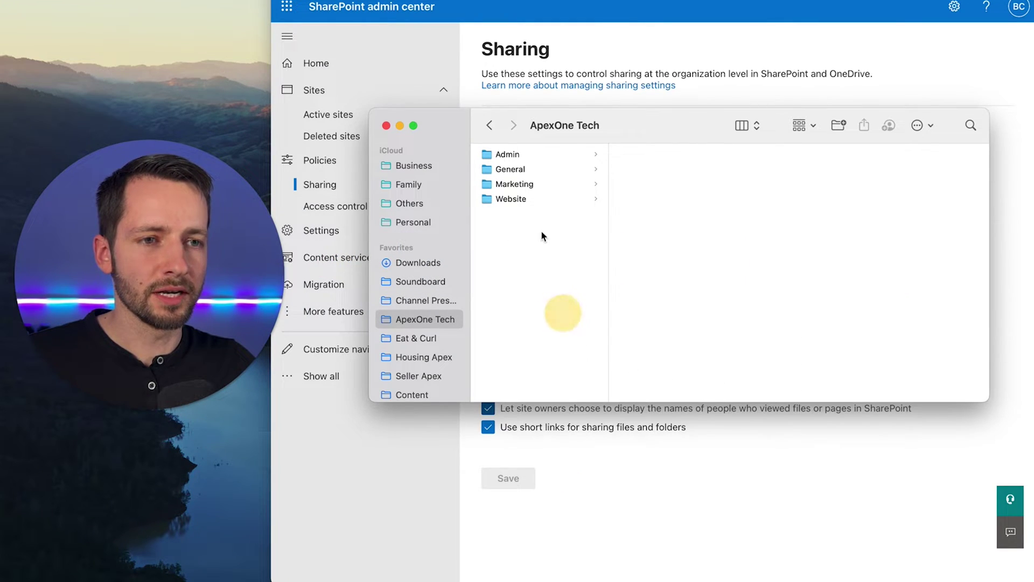
right_click(513, 186)
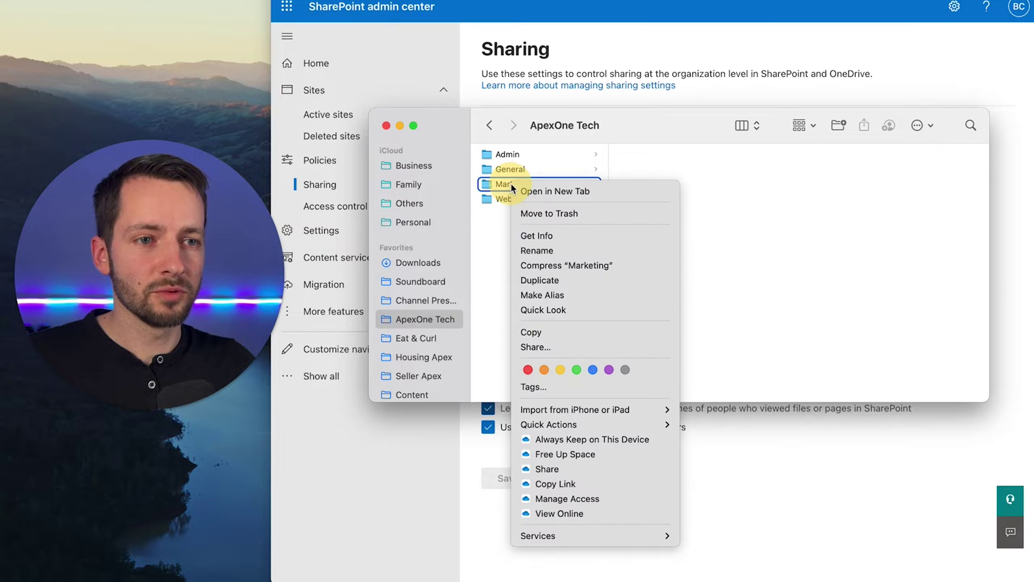
click(606, 485)
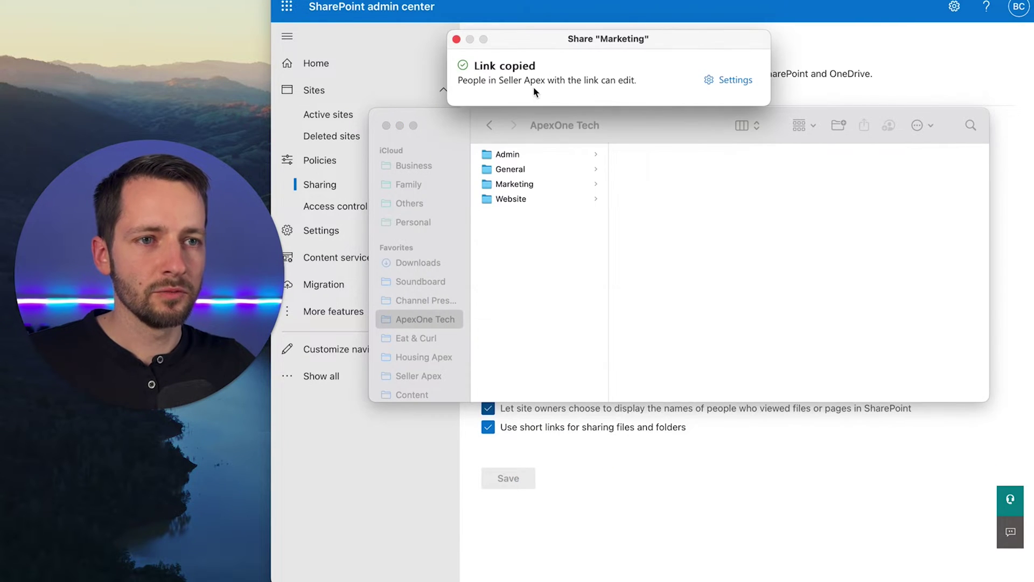
drag(499, 83, 558, 95)
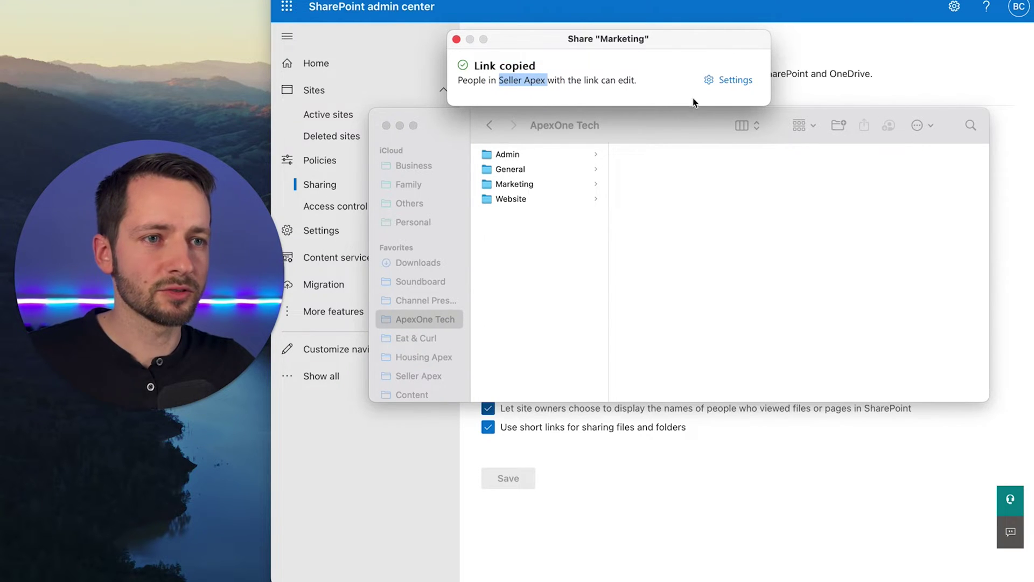
Step: Try an Anyone link with Can view and Block download, then cancel and close the dialog
click(730, 86)
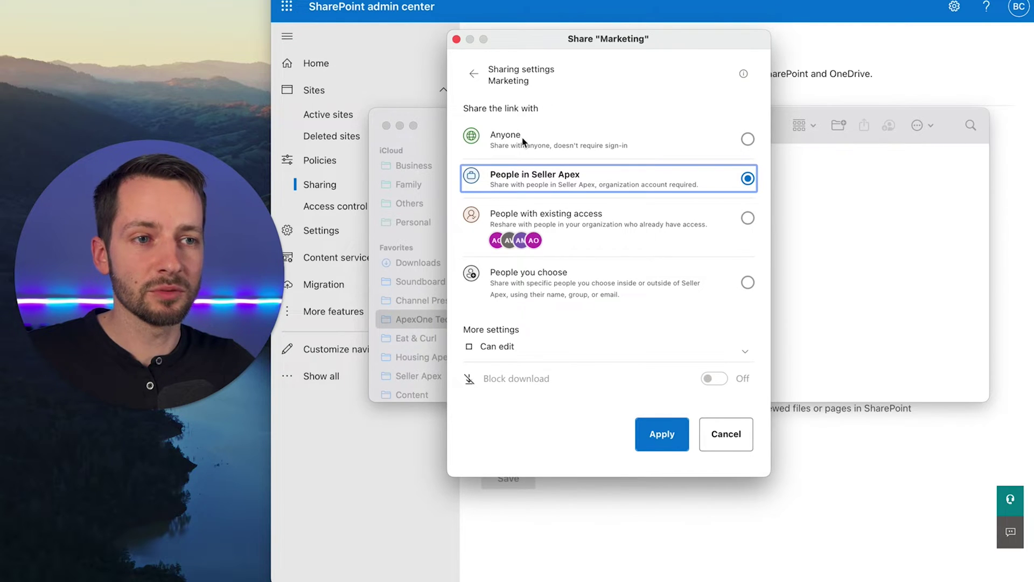
click(748, 138)
scroll(737, 242, down, 2)
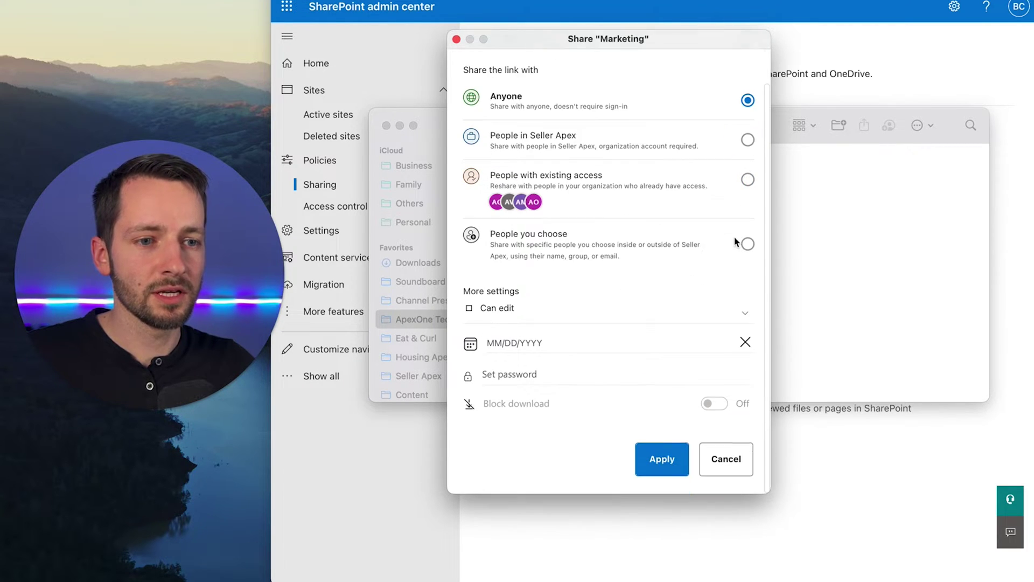
click(519, 308)
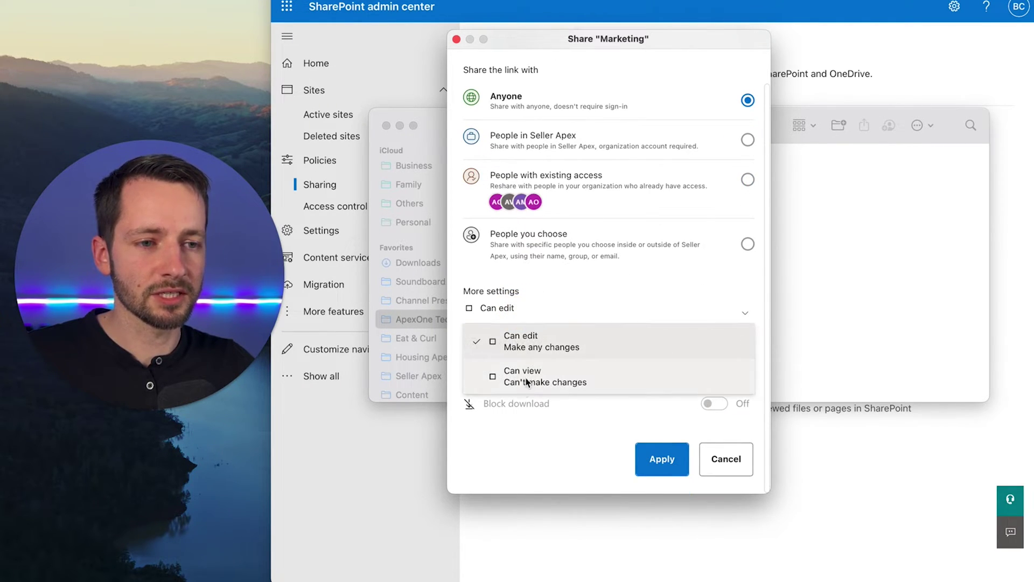
click(525, 376)
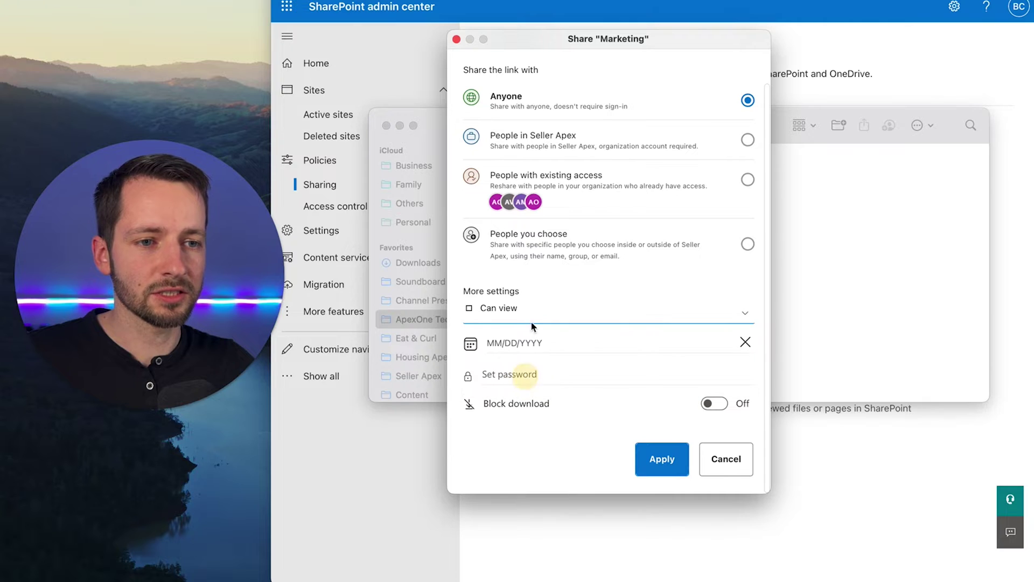
click(741, 403)
click(741, 402)
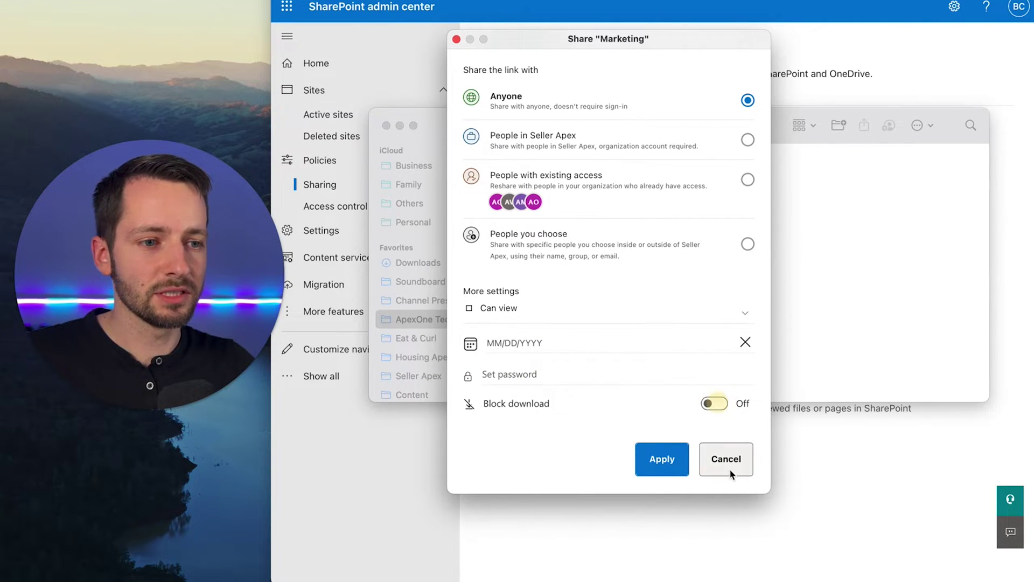
click(731, 461)
click(455, 39)
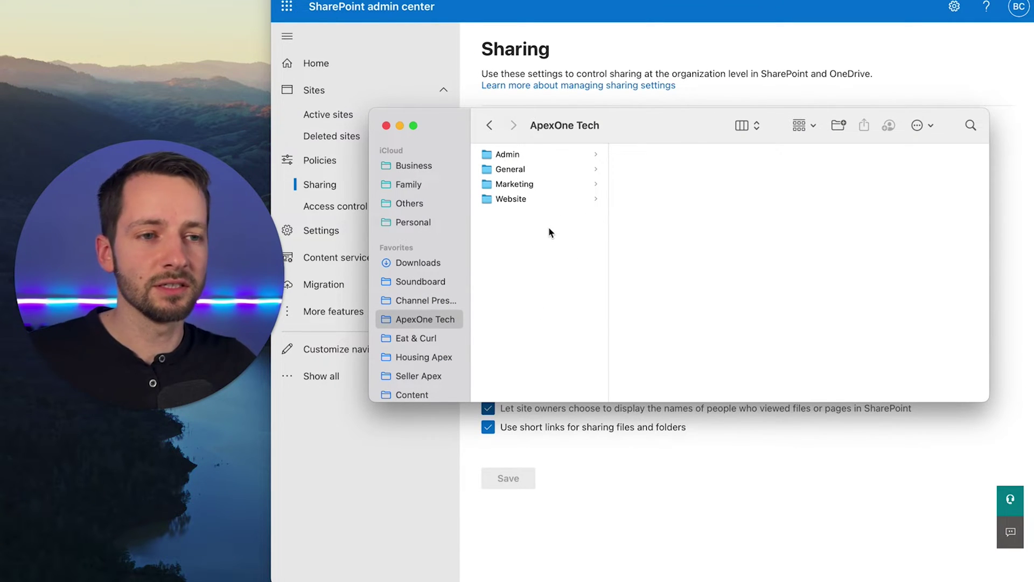
Step: Raise both SharePoint and OneDrive external sharing sliders to Anyone
click(704, 74)
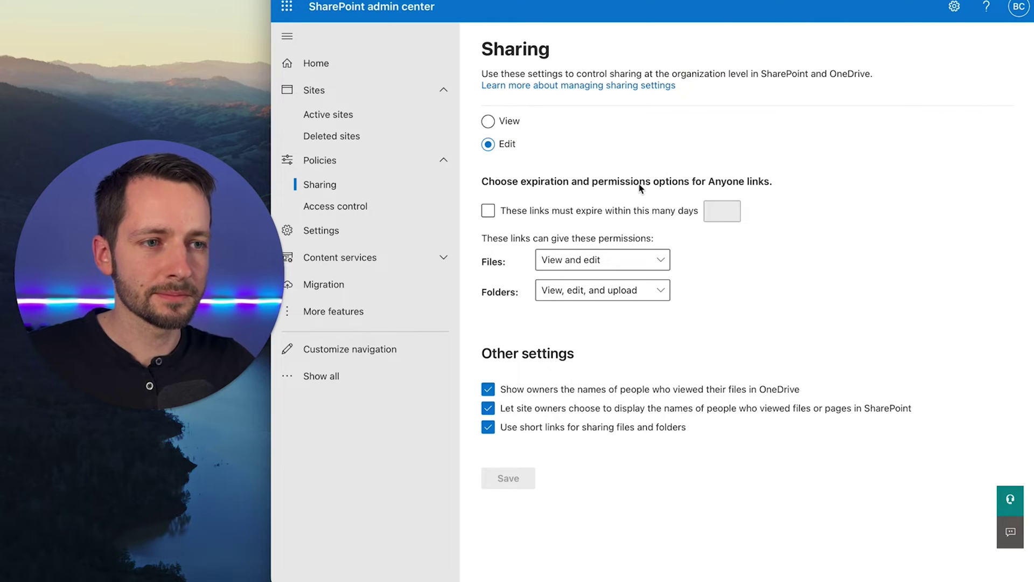
scroll(639, 192, up, 10)
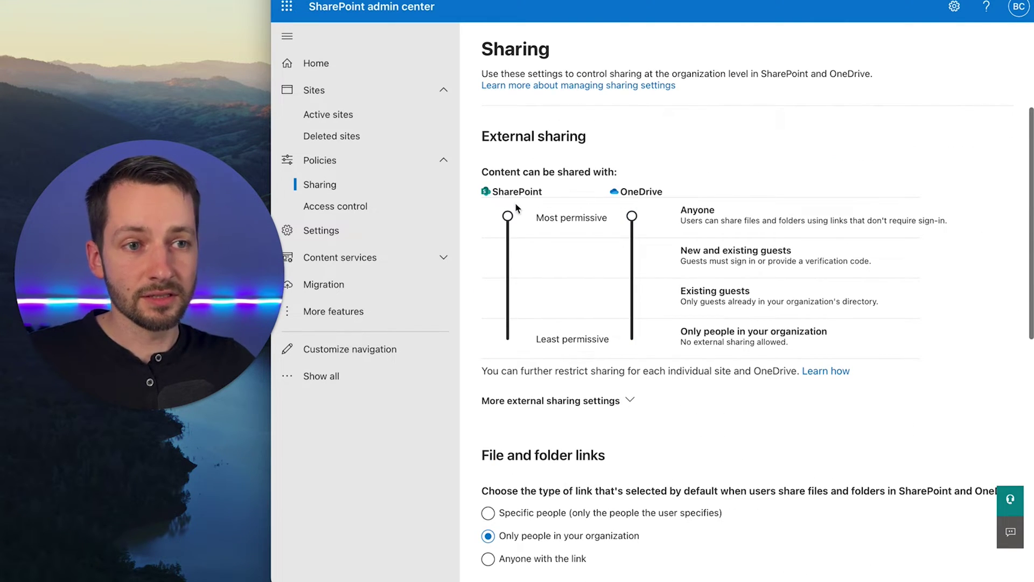
drag(507, 216, 512, 249)
drag(632, 298, 637, 261)
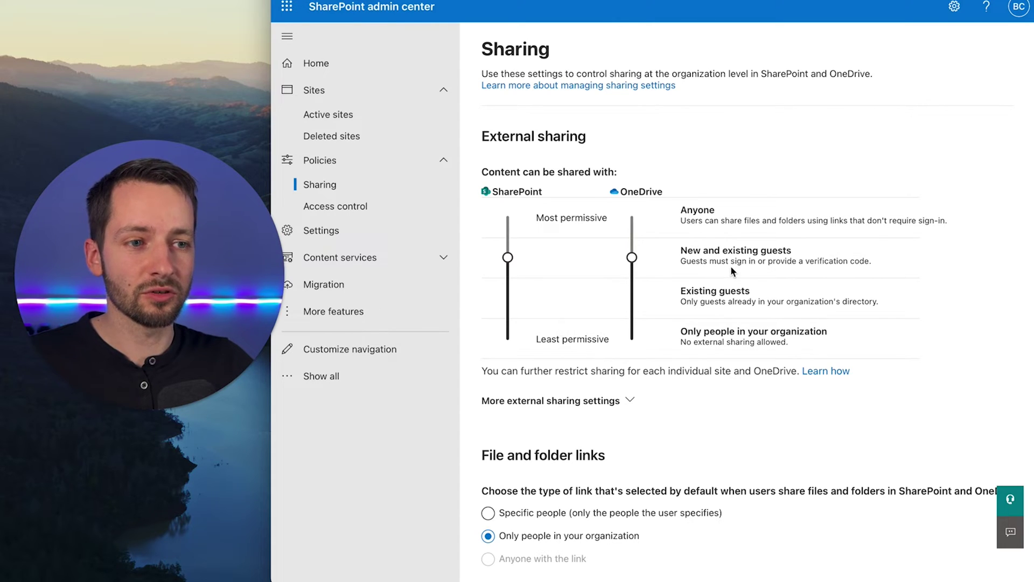
drag(632, 258, 632, 216)
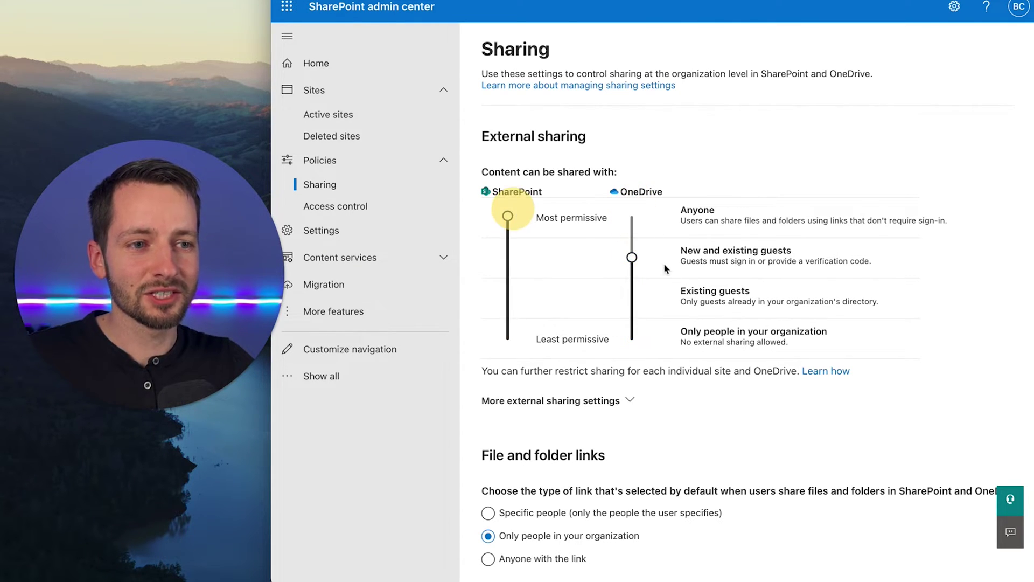
drag(632, 258, 632, 216)
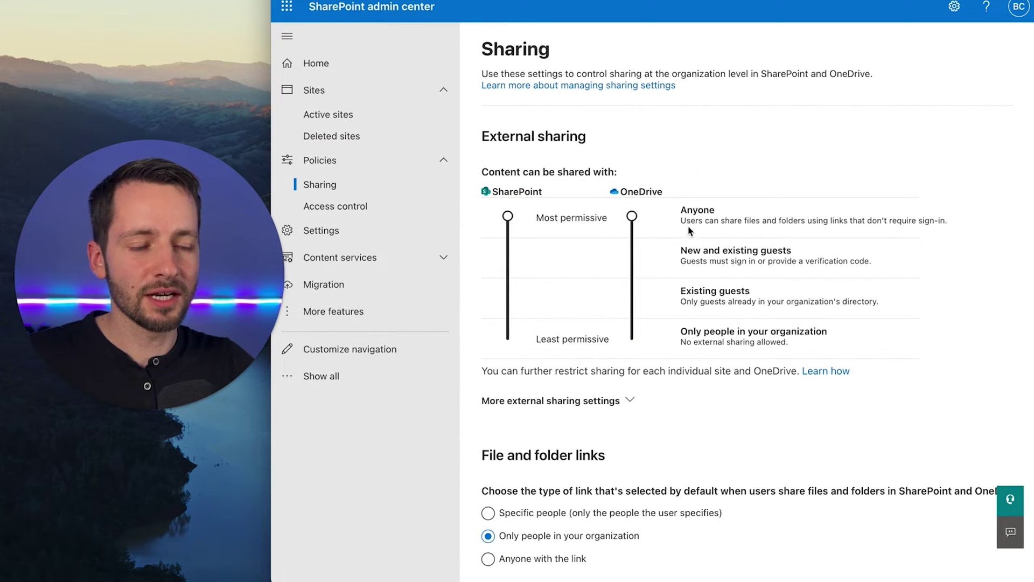
scroll(687, 240, down, 2)
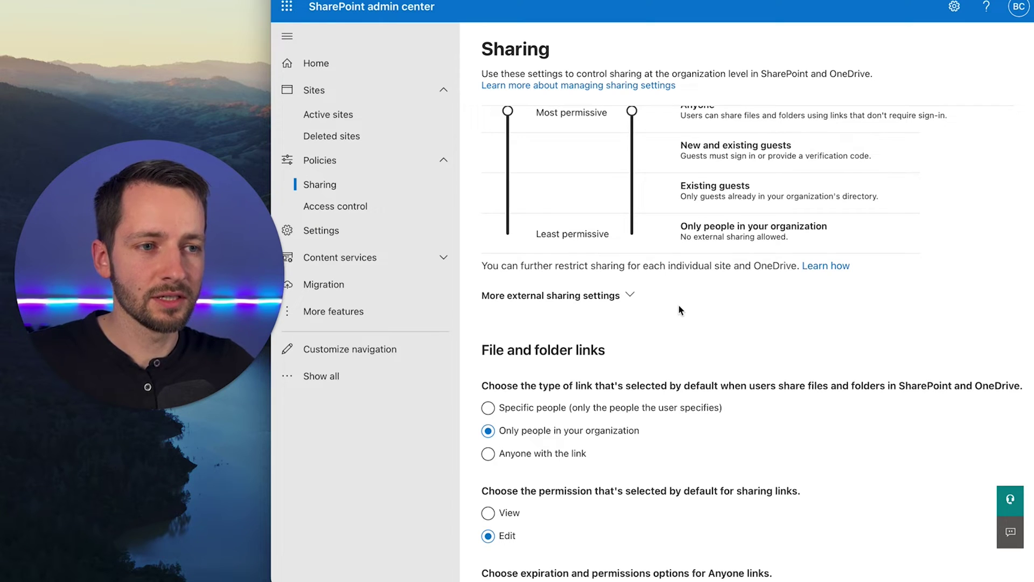
scroll(680, 311, up, 1)
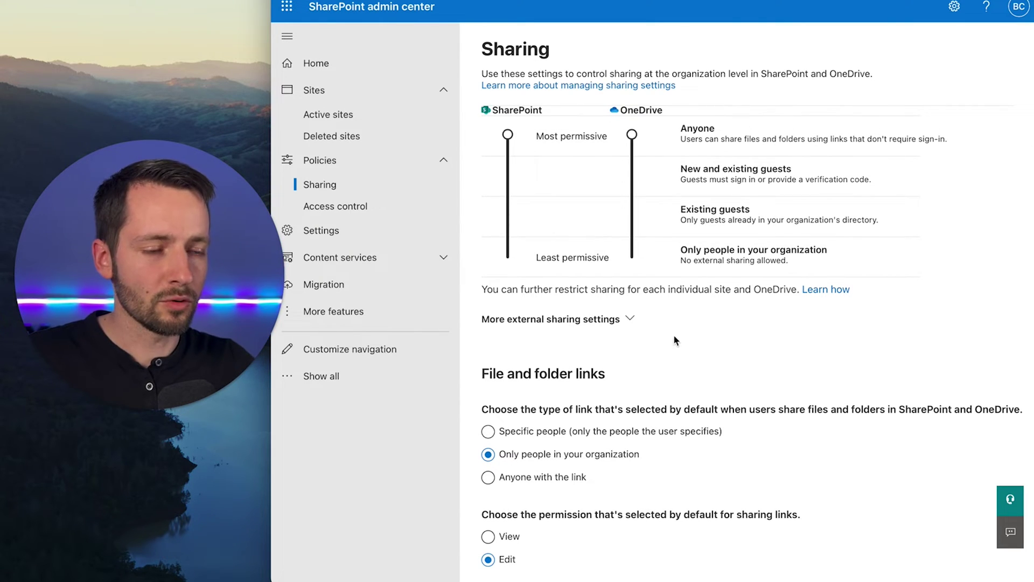
scroll(632, 362, down, 2)
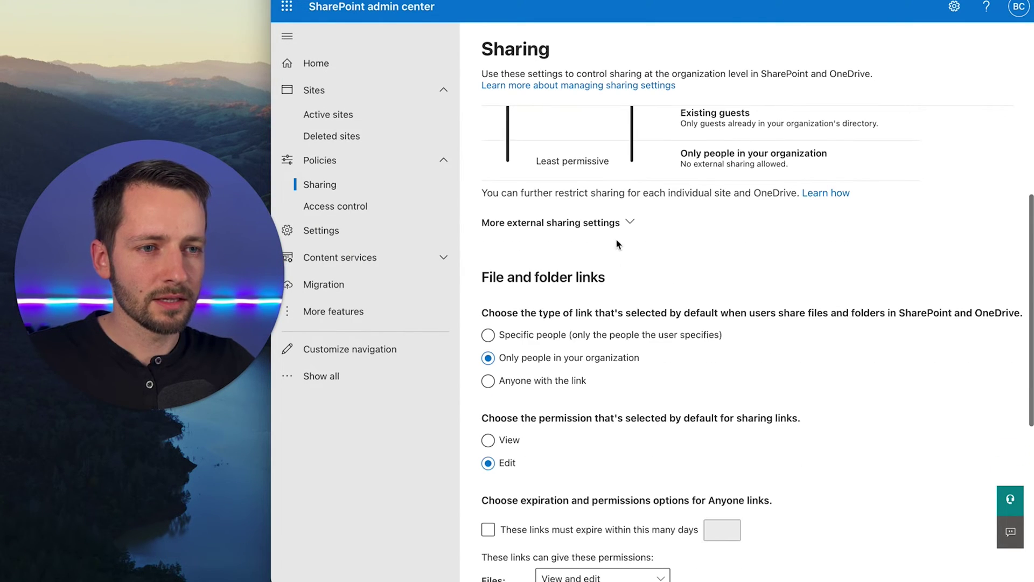
Step: Check 'Allow only users in specific security groups' under More external sharing settings and open Manage security groups
click(534, 224)
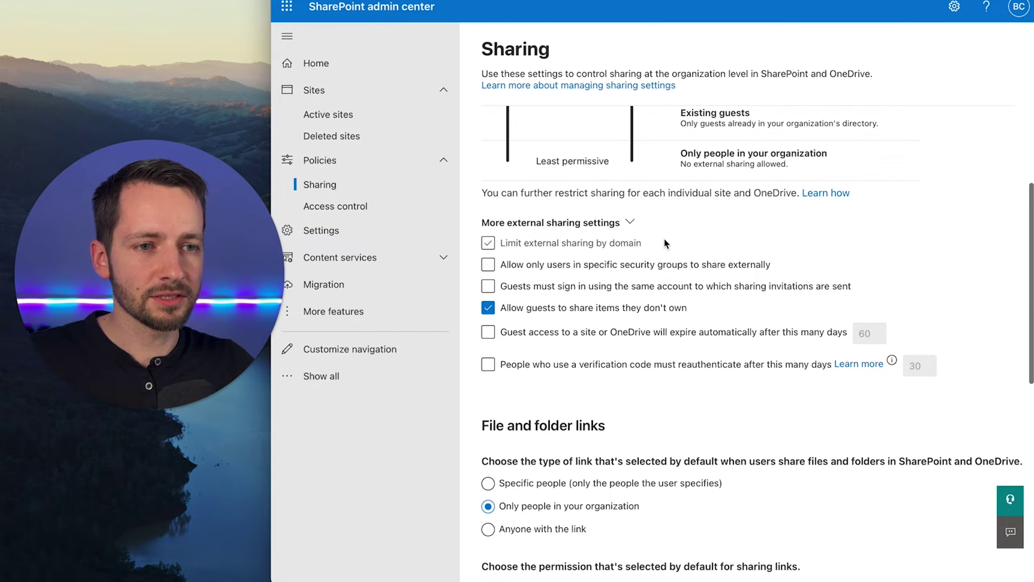
click(565, 243)
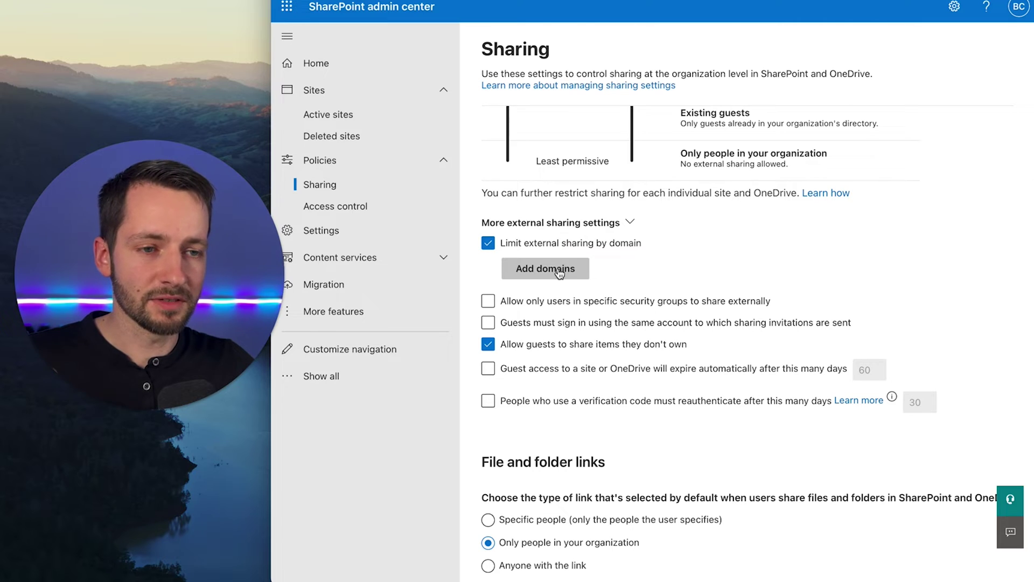
click(567, 247)
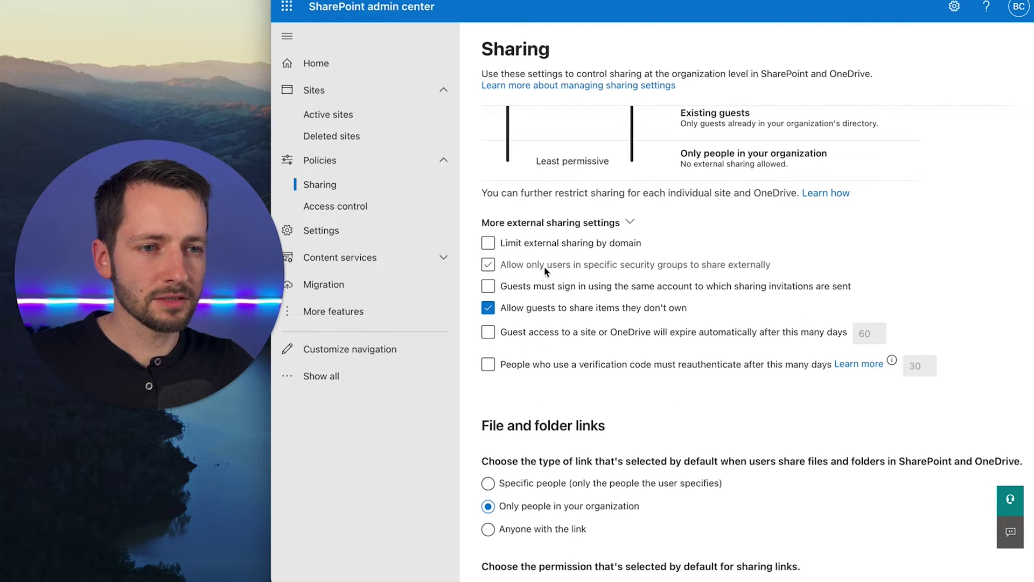
click(535, 269)
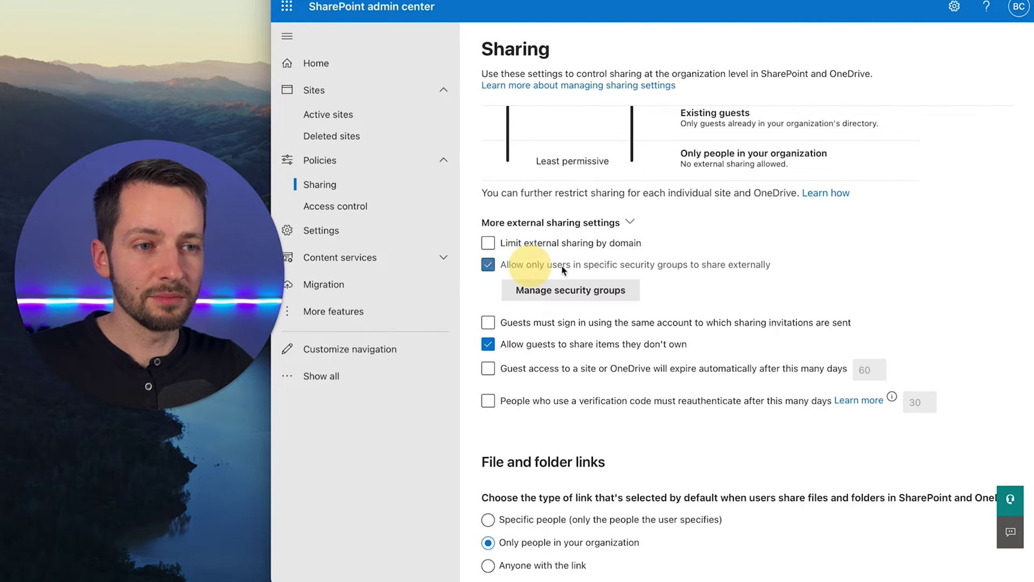
click(574, 301)
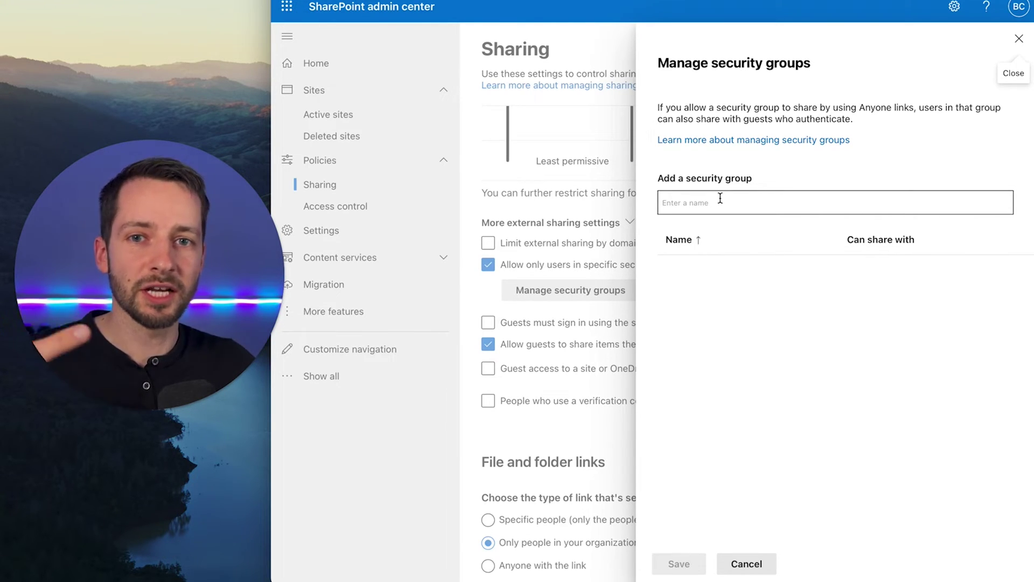
Step: Close the Manage security groups panel without adding any group
click(765, 204)
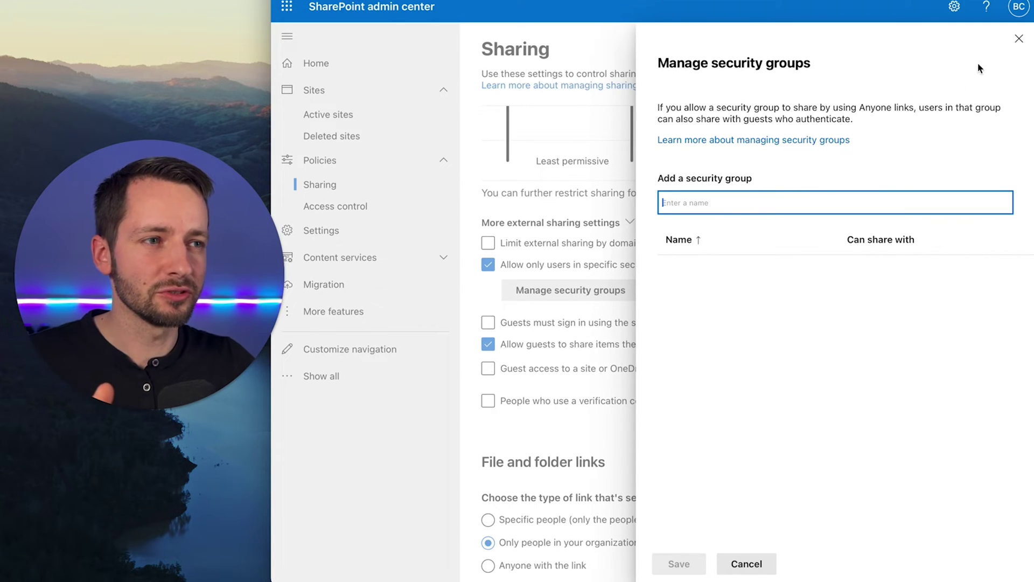
click(1018, 38)
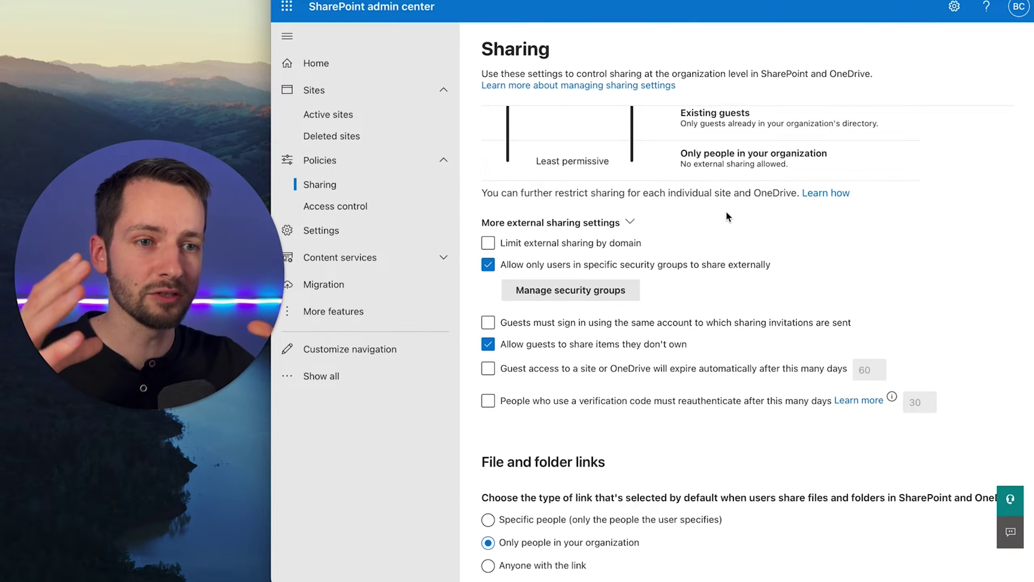
click(488, 265)
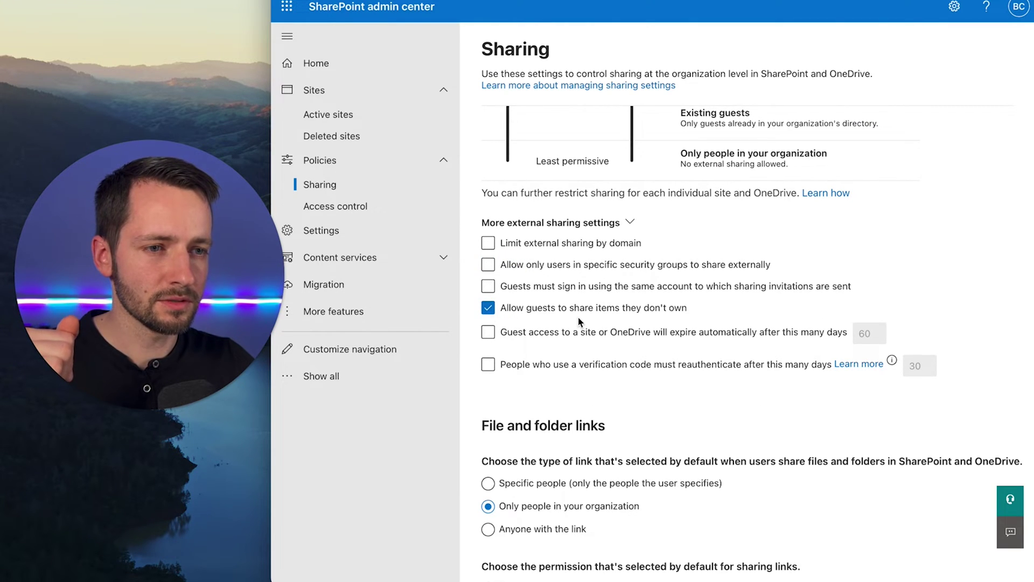
scroll(546, 323, down, 1)
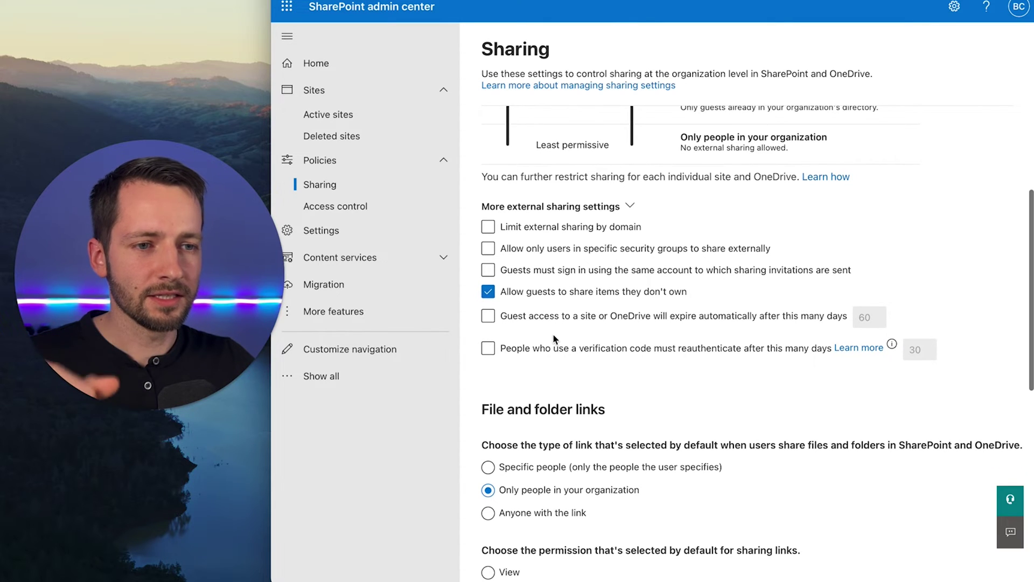
scroll(808, 318, down, 1)
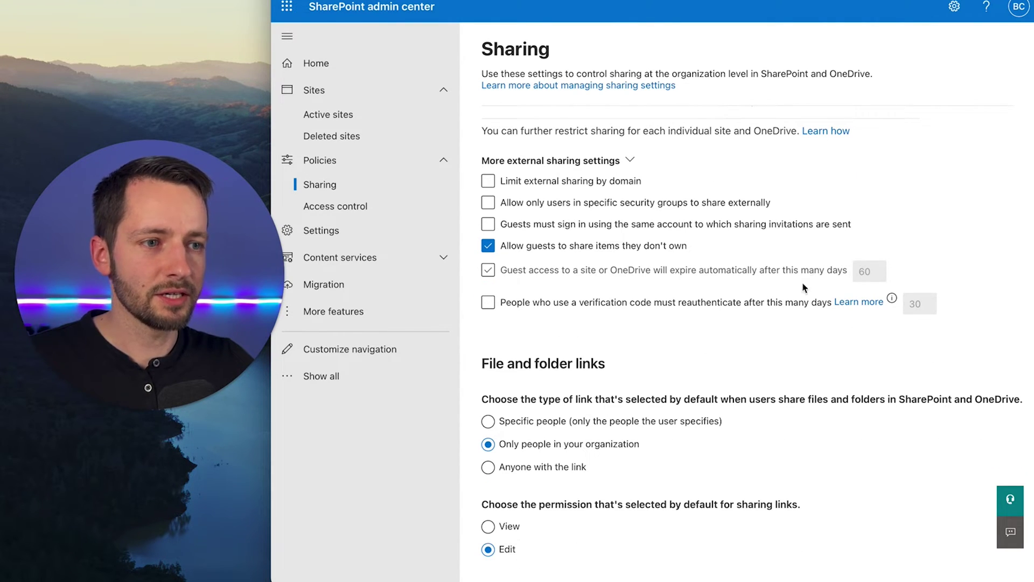
scroll(655, 319, down, 2)
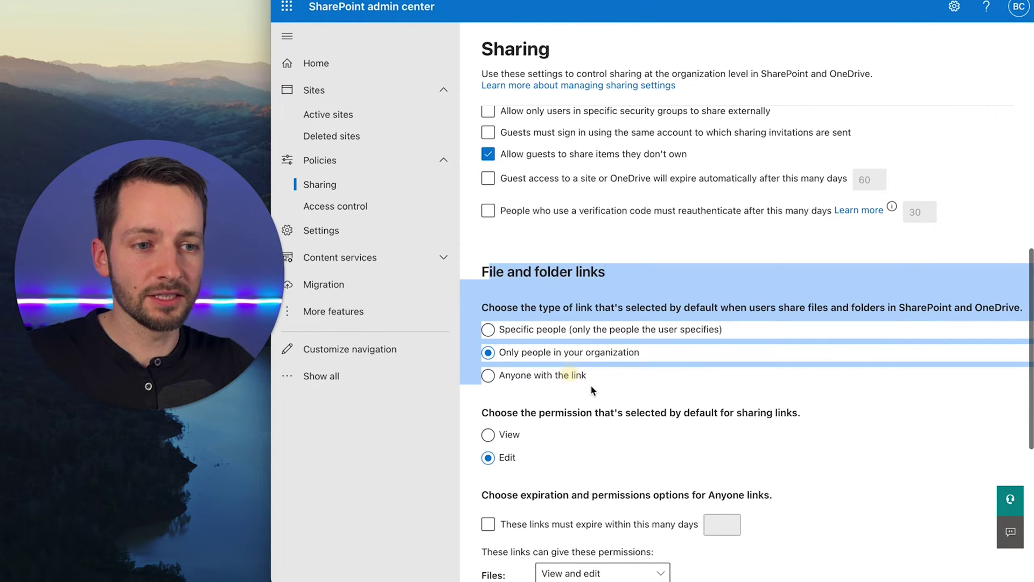
scroll(592, 402, down, 2)
scroll(555, 307, down, 2)
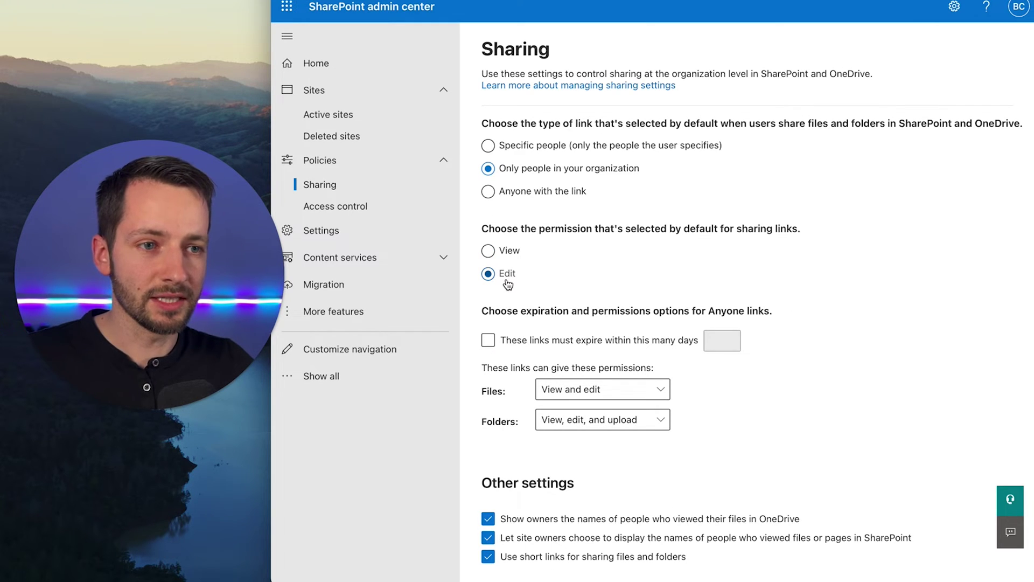
scroll(526, 272, up, 1)
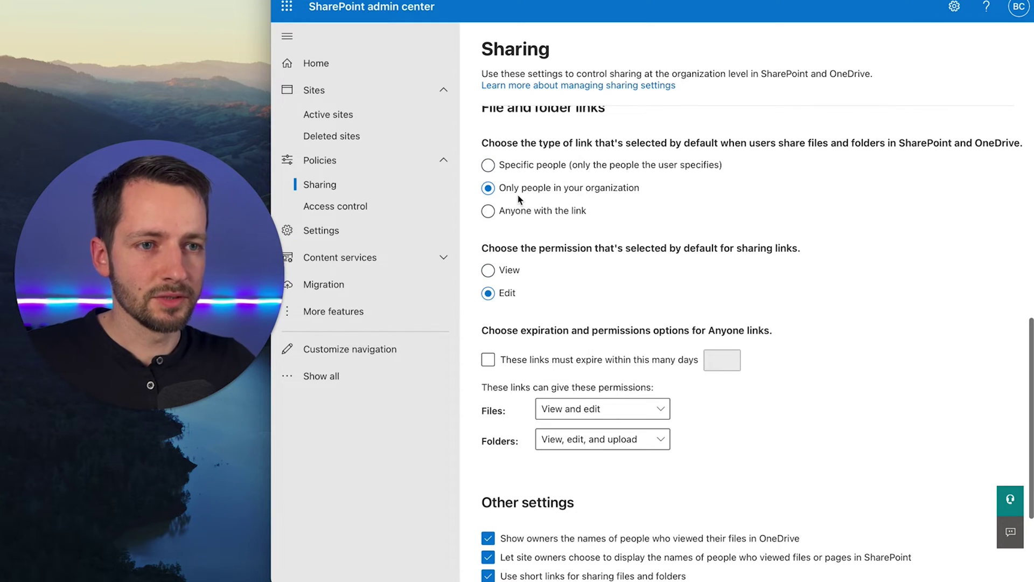
scroll(501, 177, up, 1)
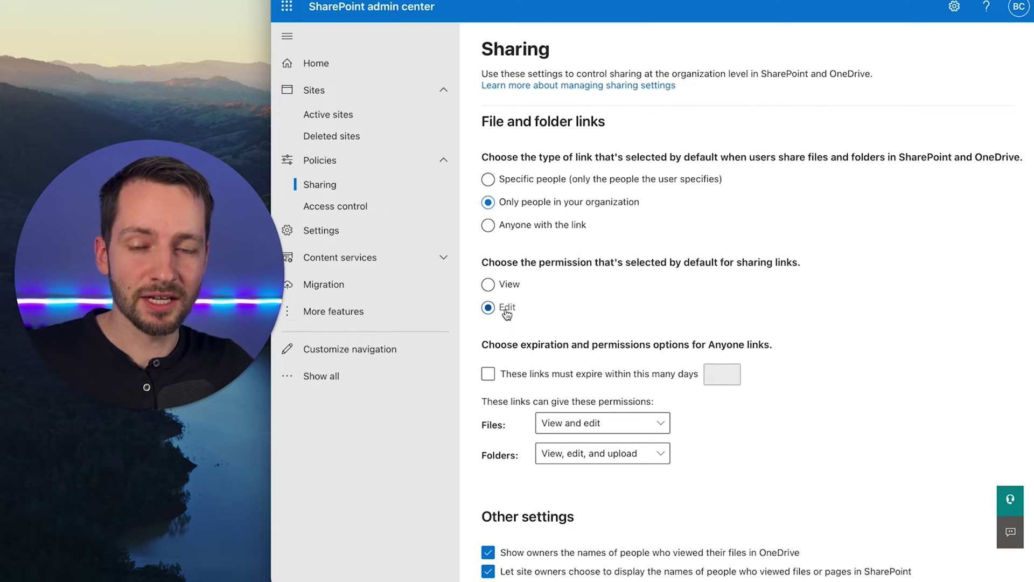
click(519, 230)
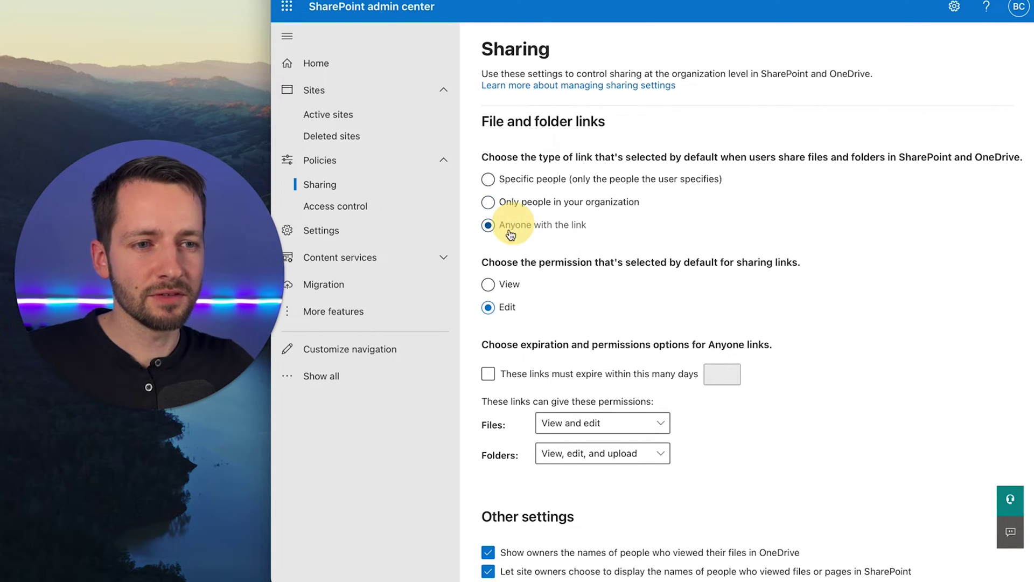
click(506, 285)
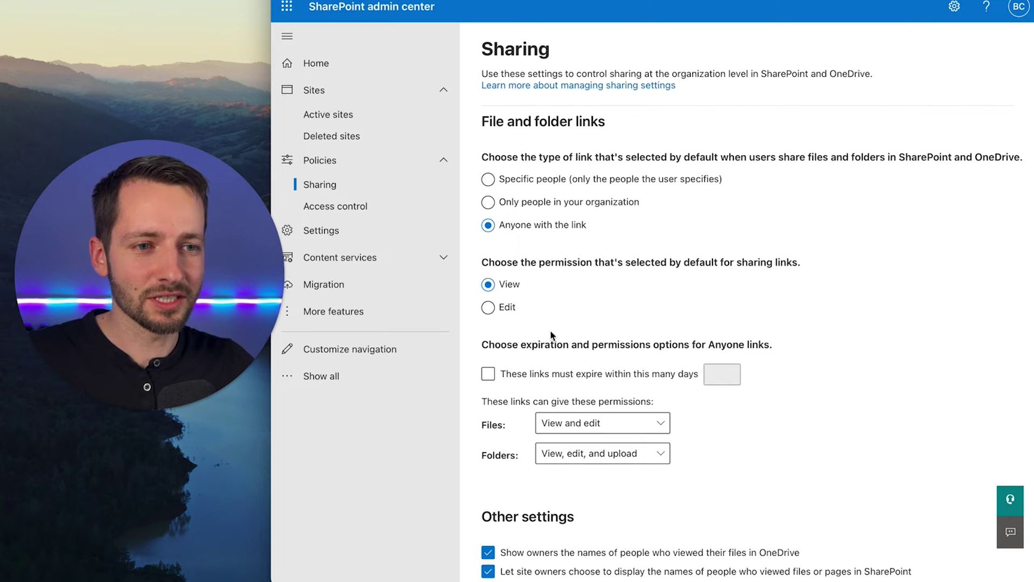
click(514, 203)
click(507, 310)
scroll(561, 323, down, 3)
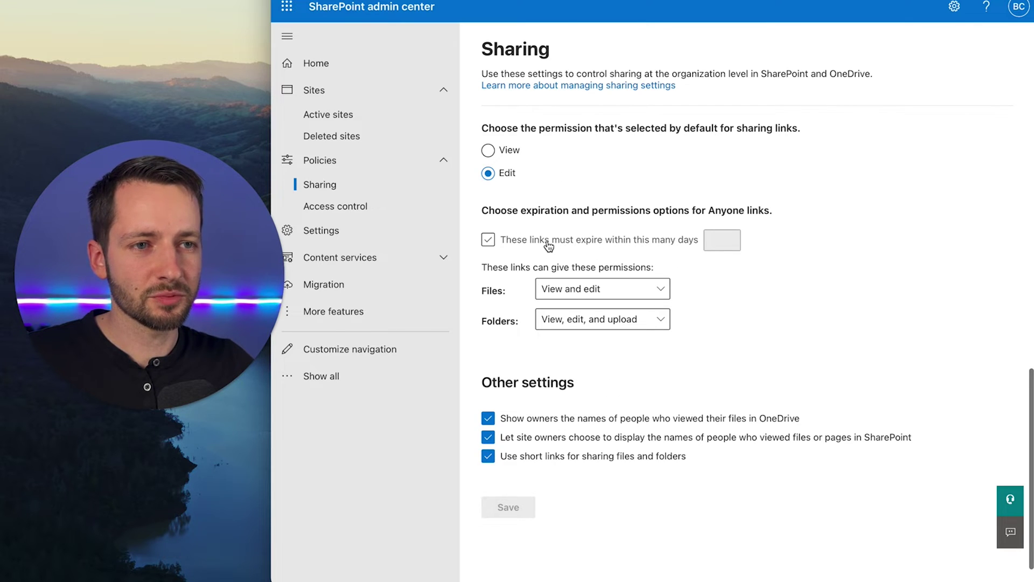
scroll(544, 237, up, 5)
scroll(539, 226, down, 5)
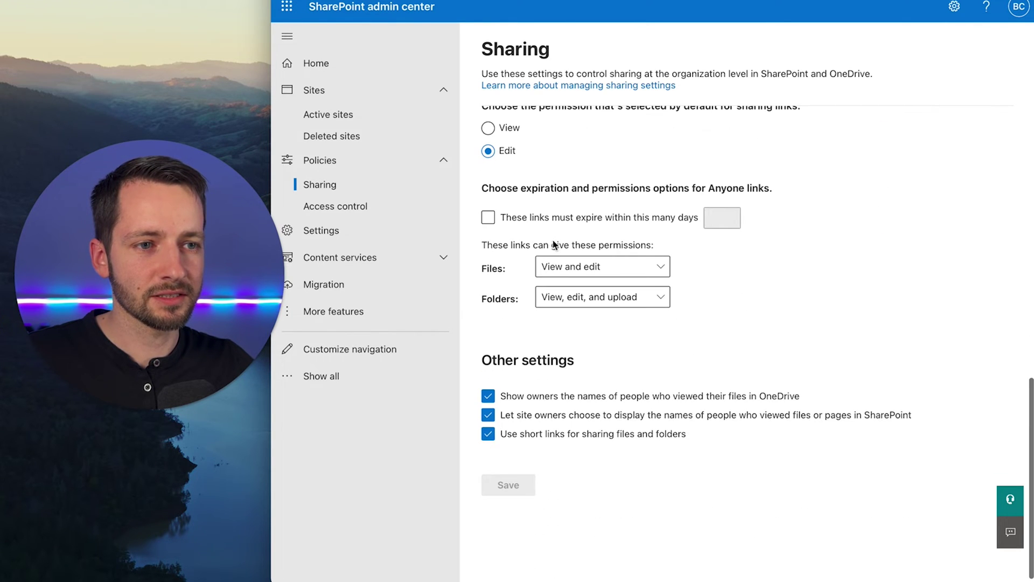
click(661, 221)
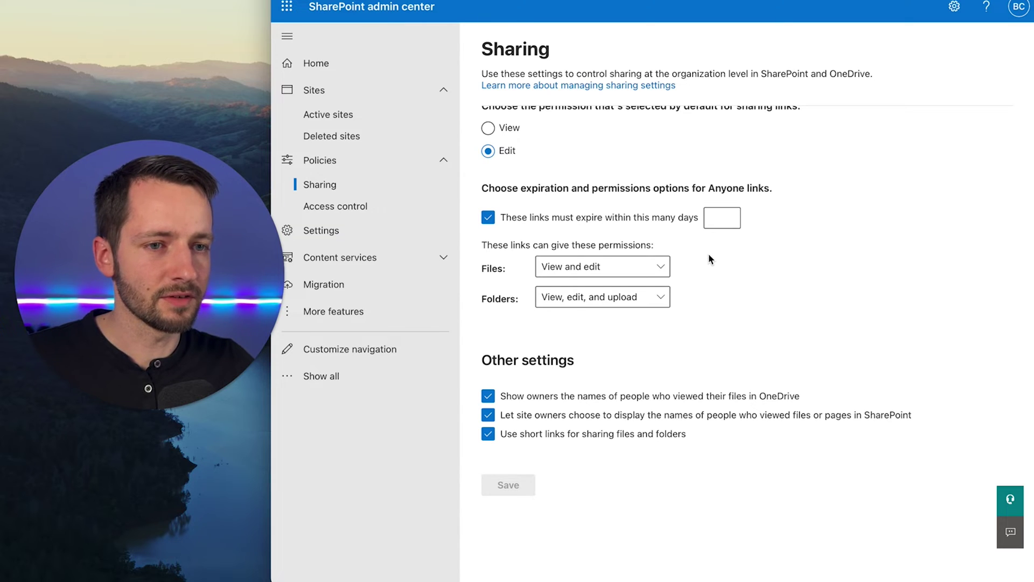
key(space)
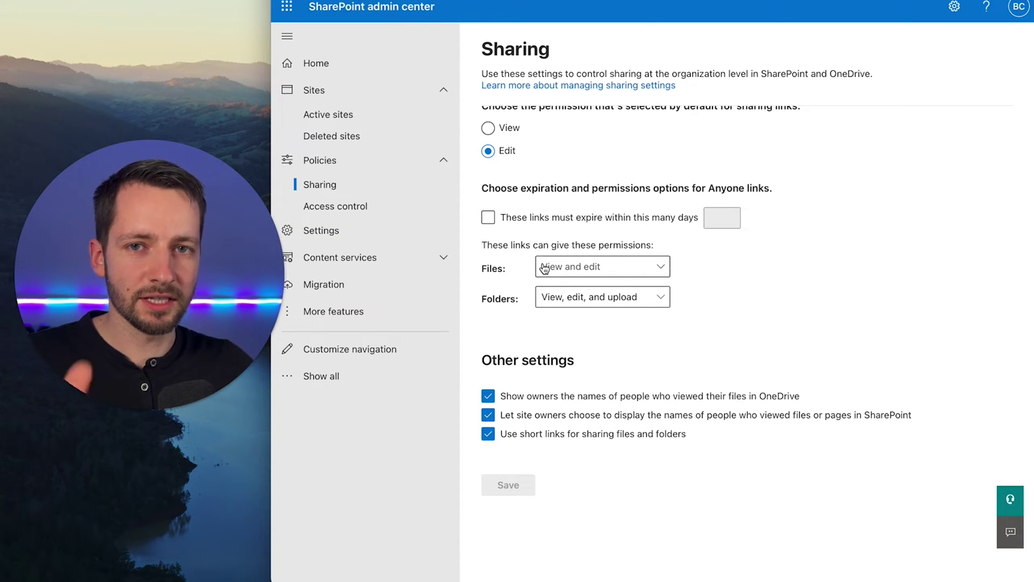
scroll(545, 269, up, 2)
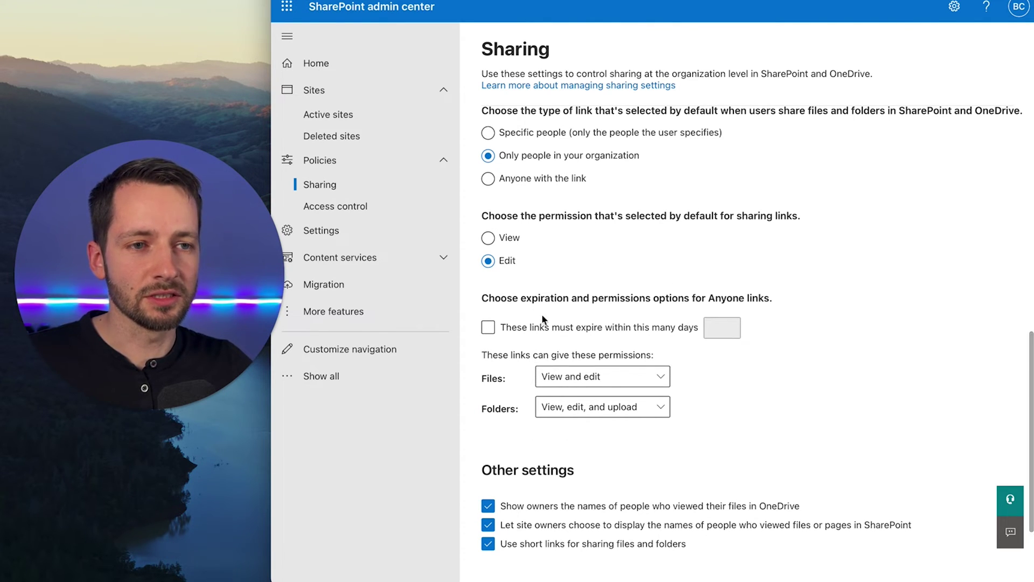
Step: Set the Files permission for Anyone links to View and edit
scroll(557, 306, down, 1)
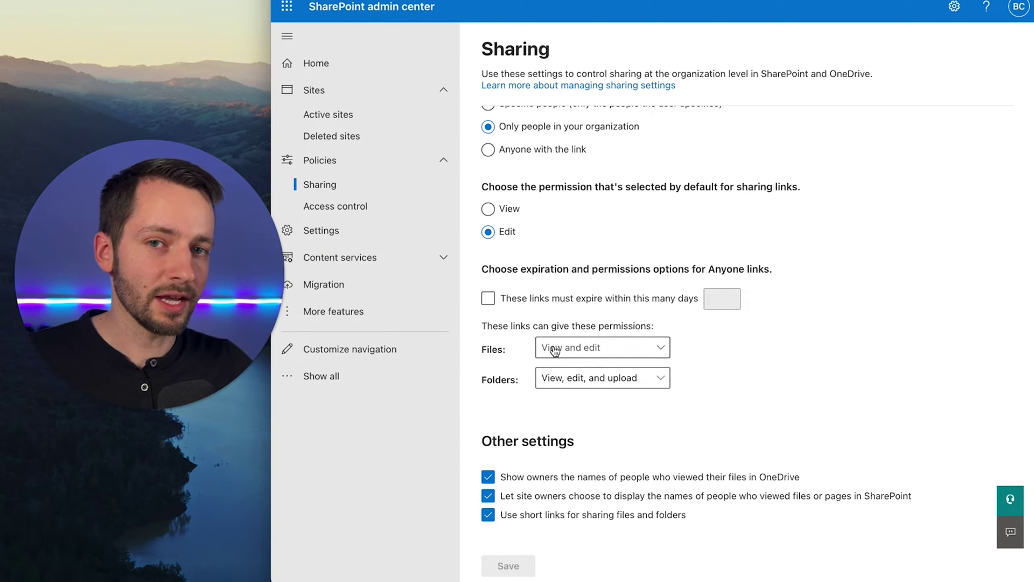
click(555, 351)
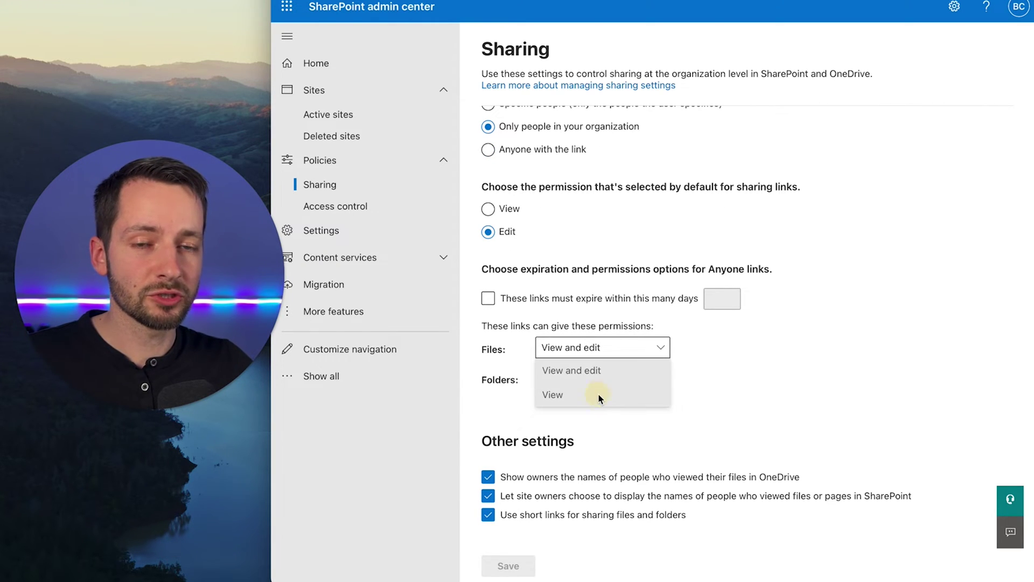
click(599, 396)
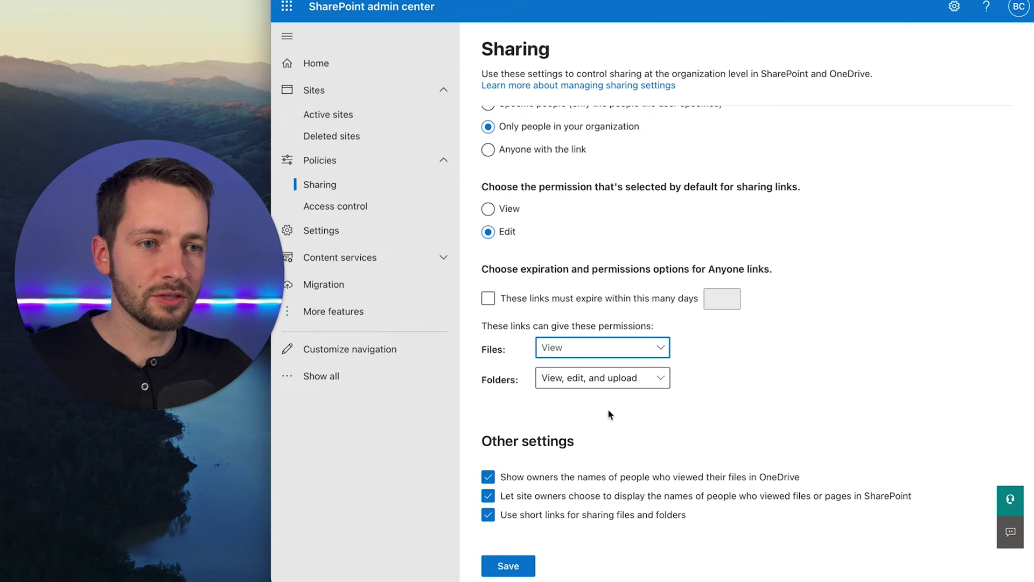
click(609, 353)
click(598, 372)
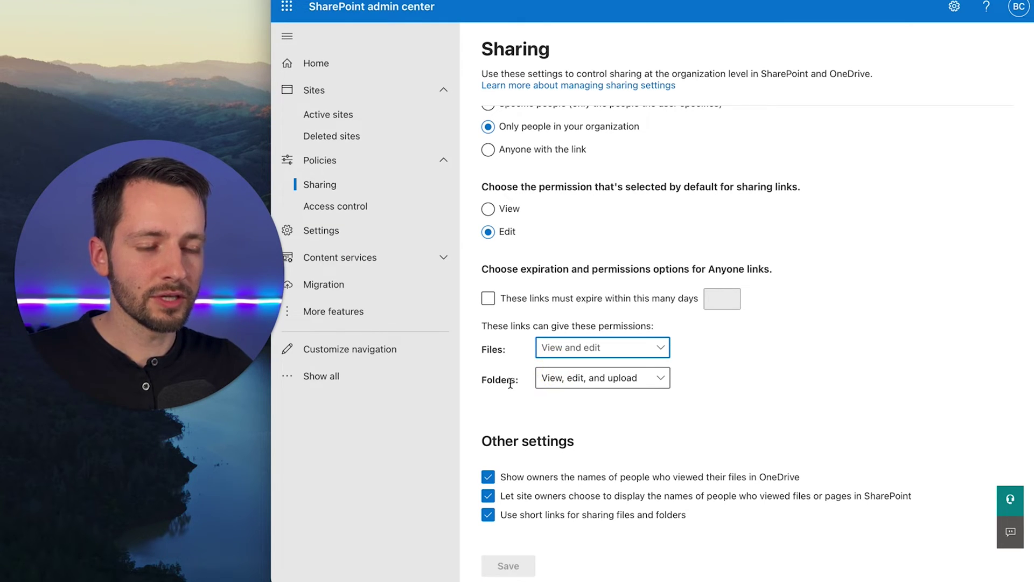
scroll(560, 409, down, 2)
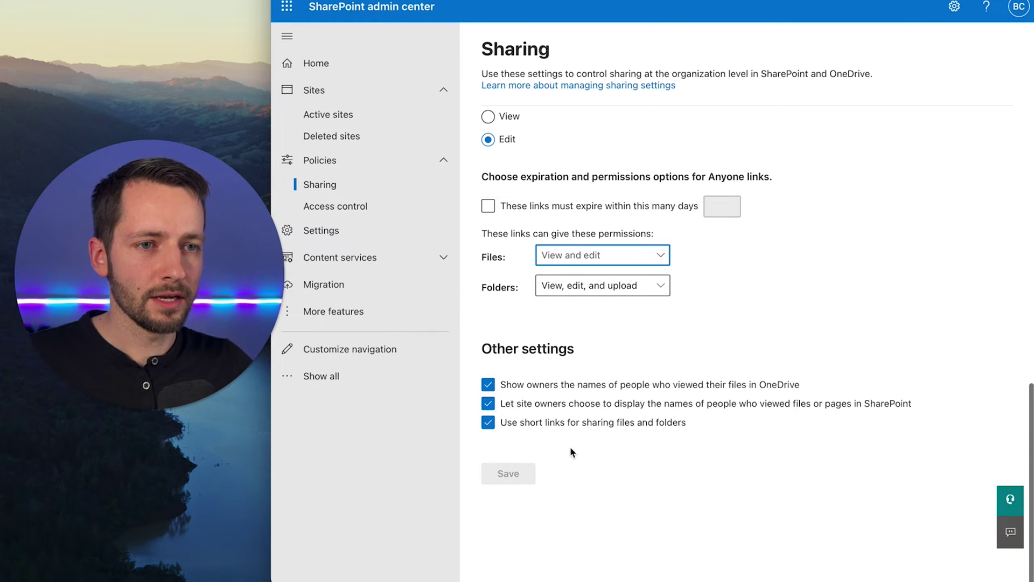
scroll(525, 478, up, 2)
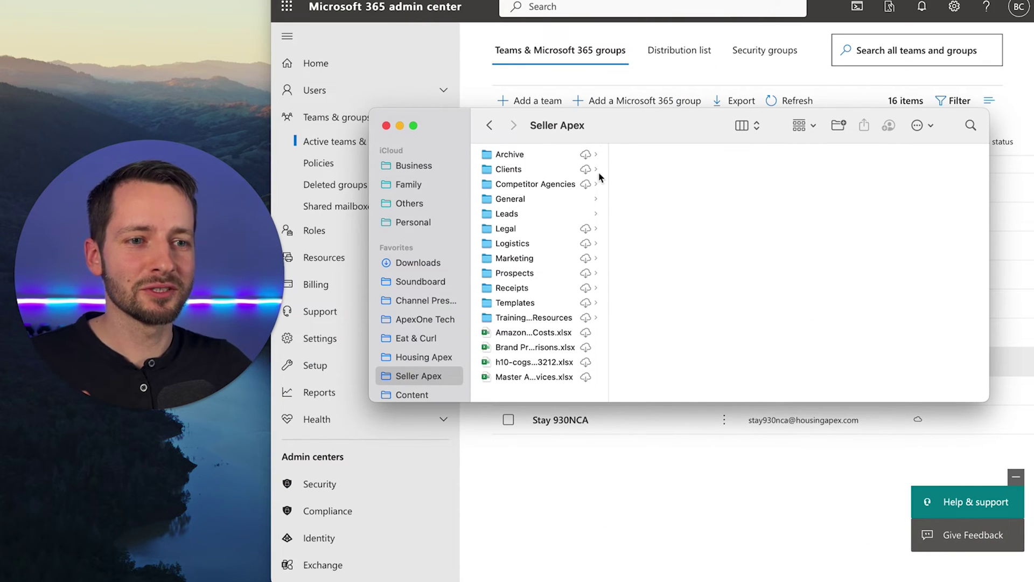
Step: Copy a Marketing folder link, confirm Anyone is still unavailable in its settings, then close the share window
right_click(528, 261)
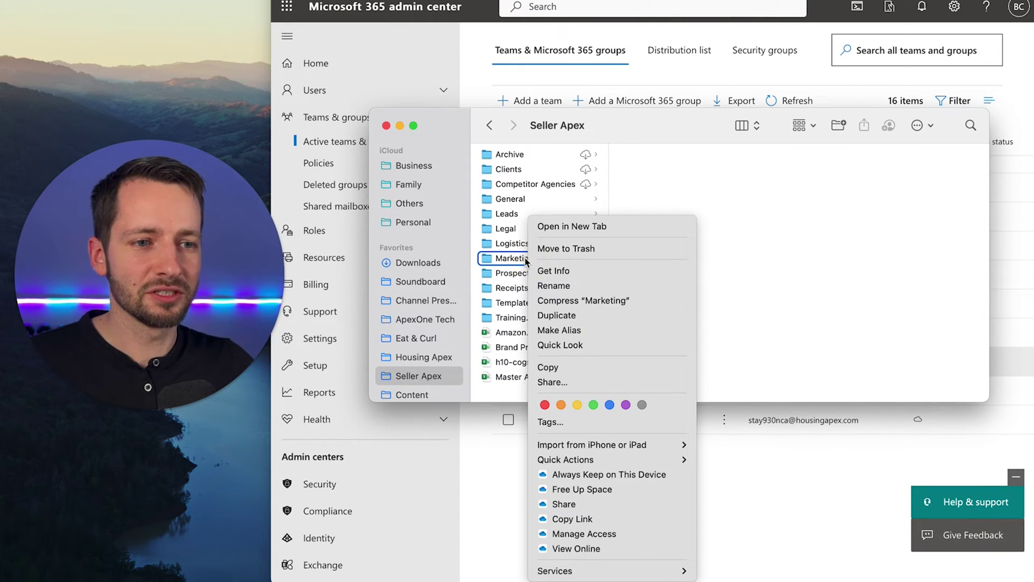
click(586, 521)
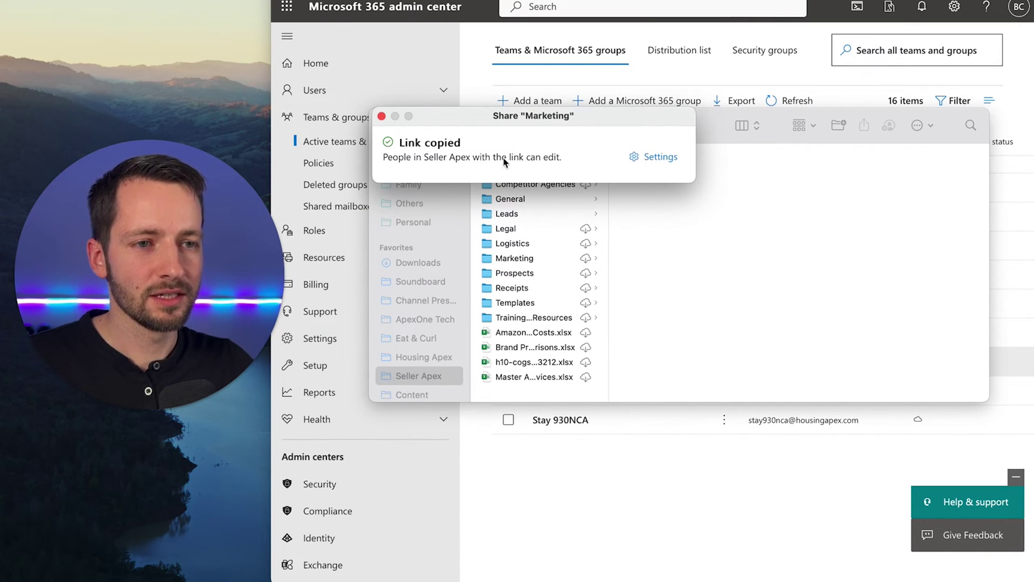
click(643, 160)
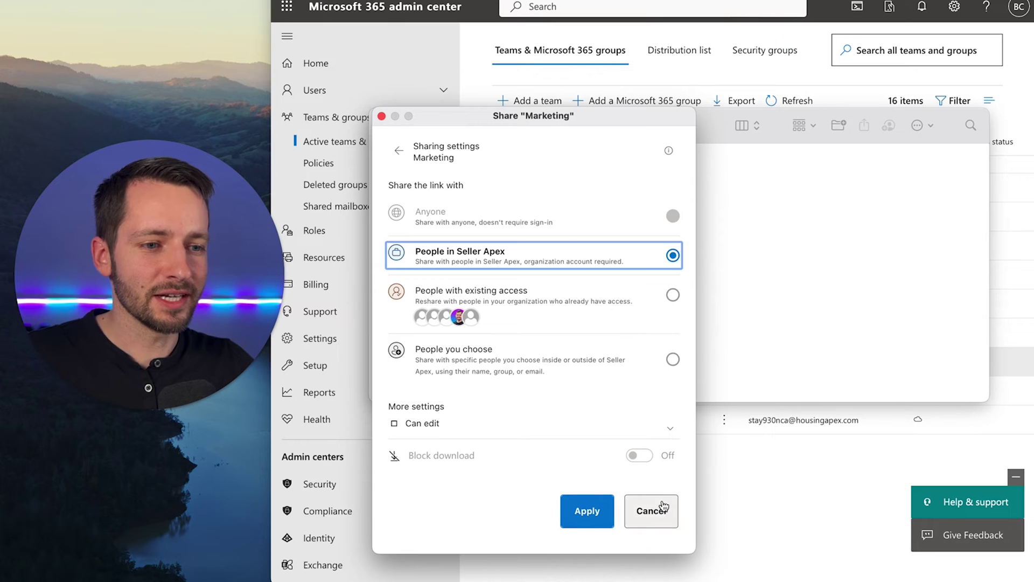
click(653, 510)
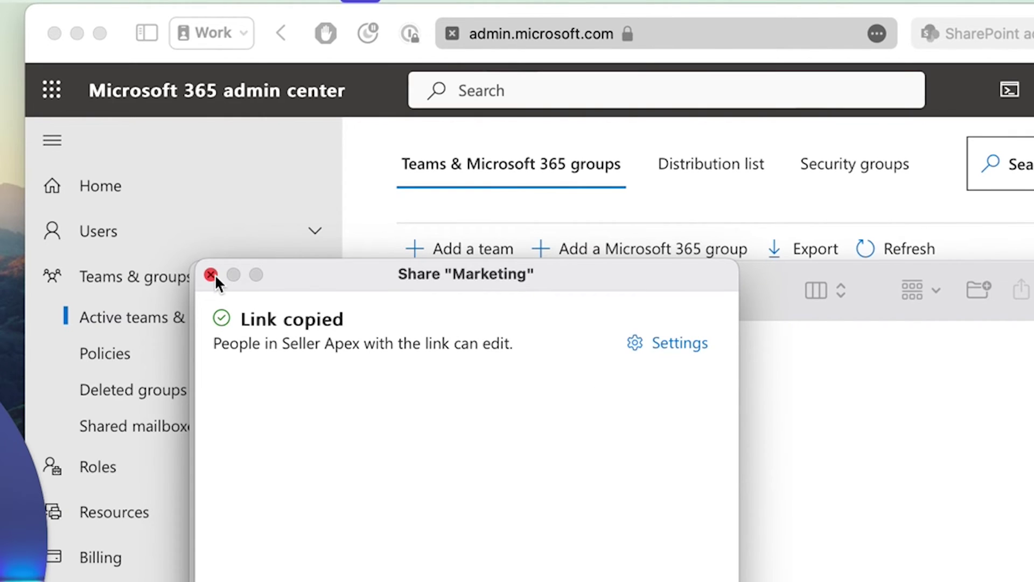
click(211, 275)
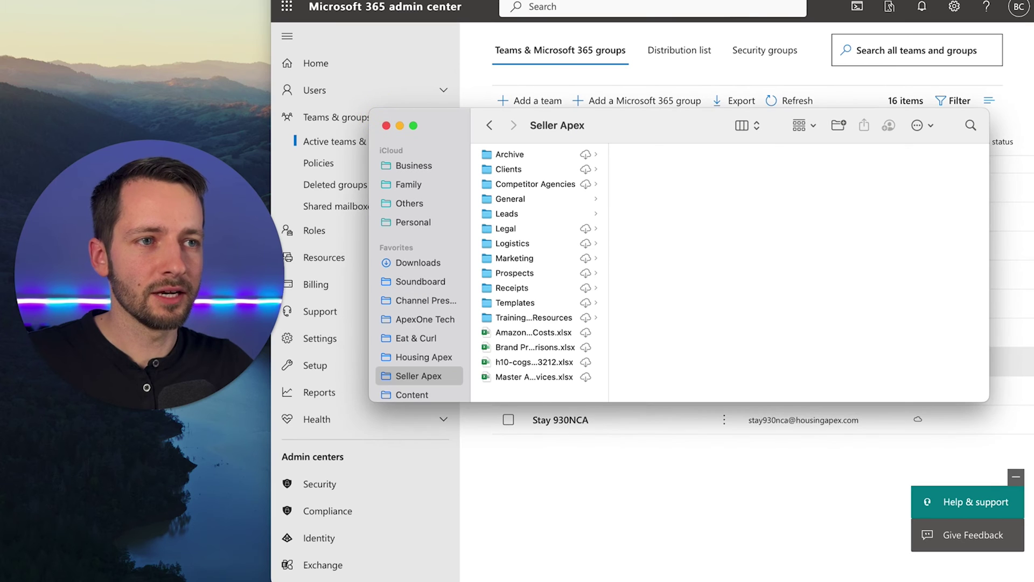
Step: From Active teams & groups, change Seller Apex's External file sharing setting to Anyone and save
key(super+w)
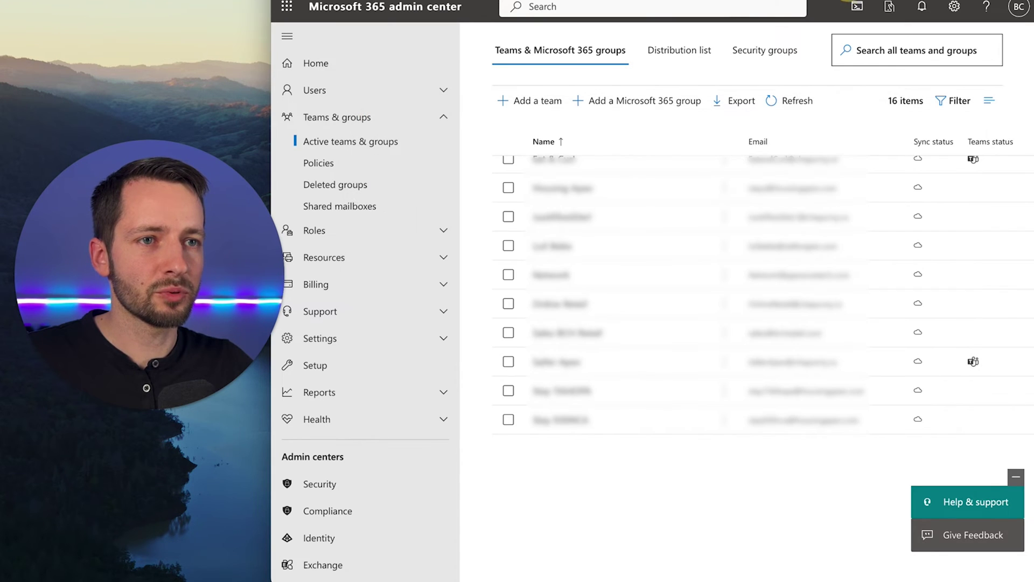
click(564, 363)
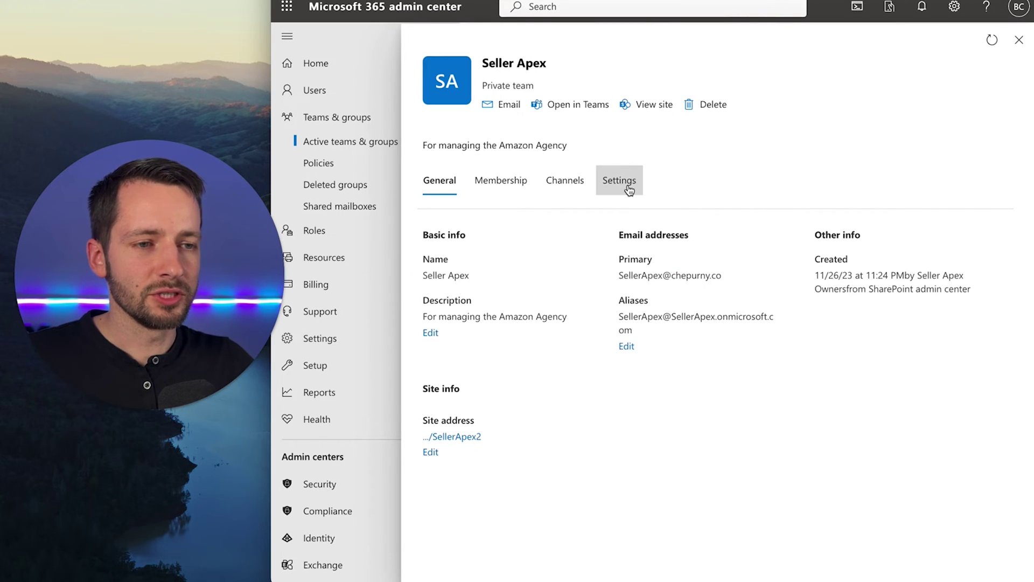
click(628, 189)
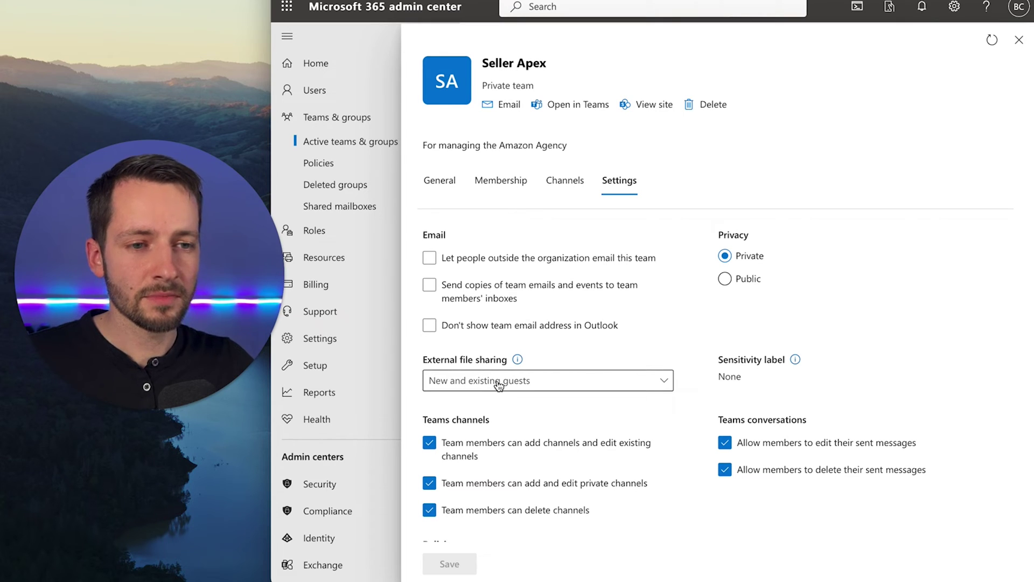
click(458, 387)
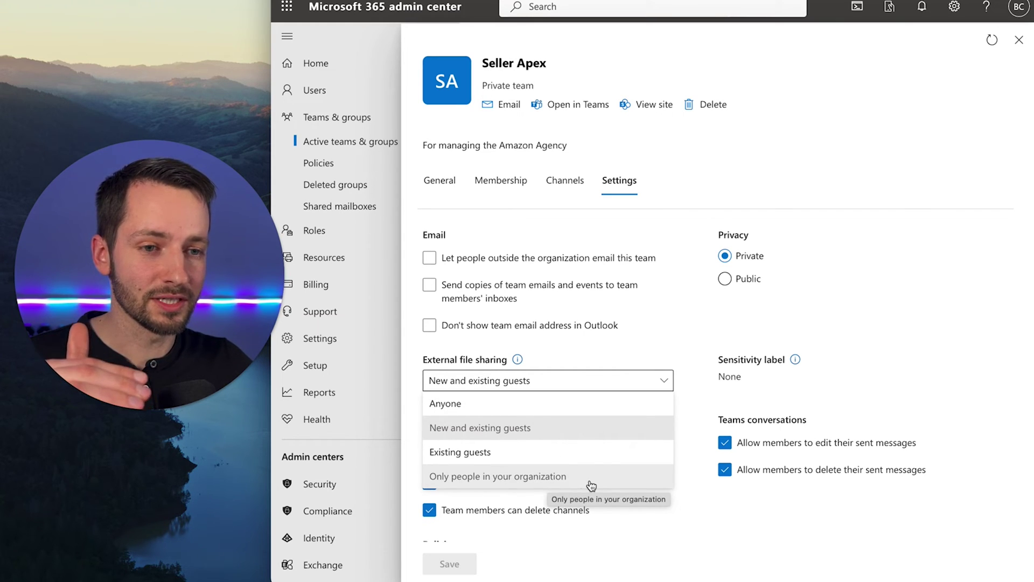
click(594, 414)
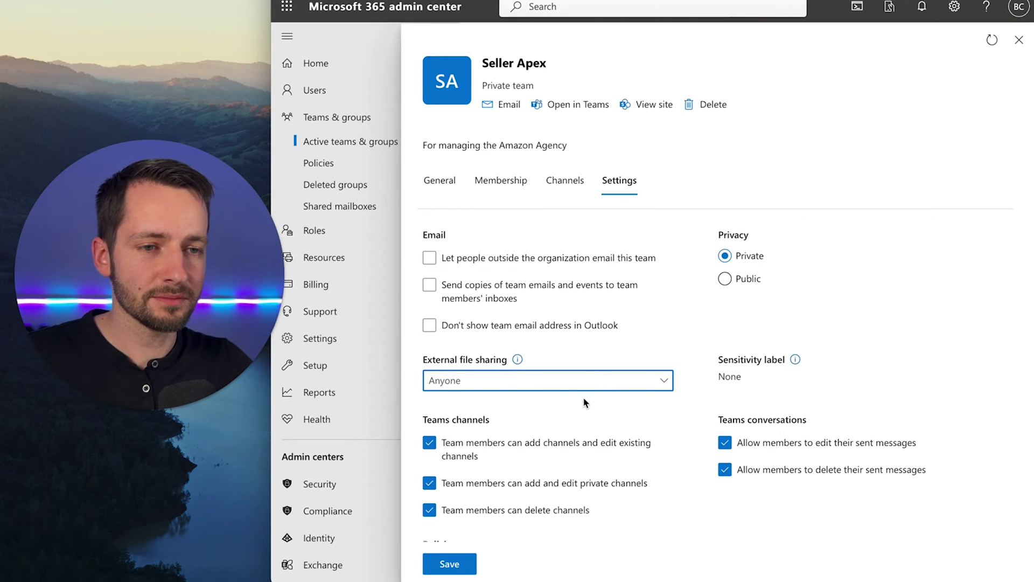
scroll(584, 398, down, 1)
click(457, 568)
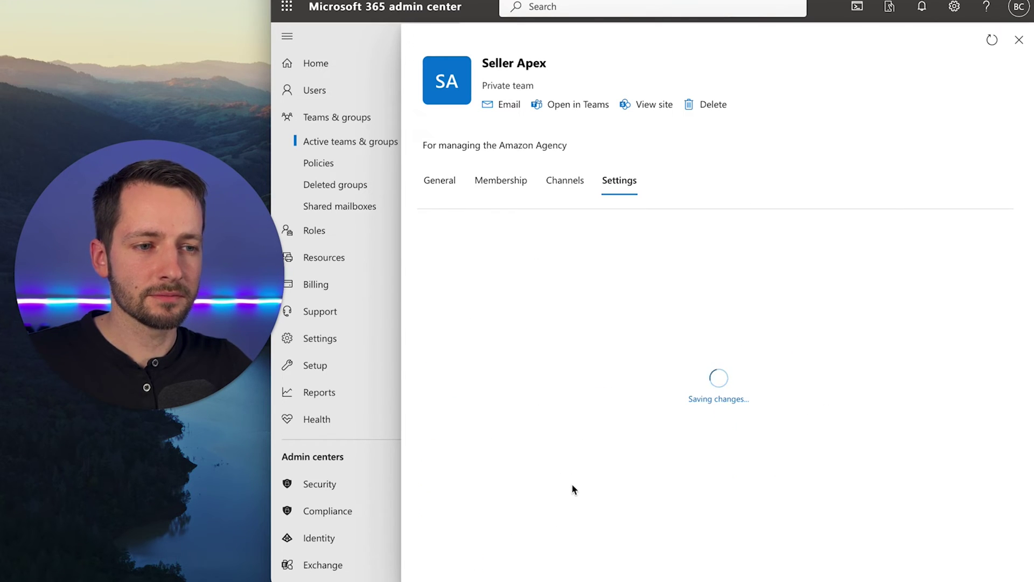
Step: Back in Finder, copy a new link to the Marketing folder and open its settings
key(super+Tab)
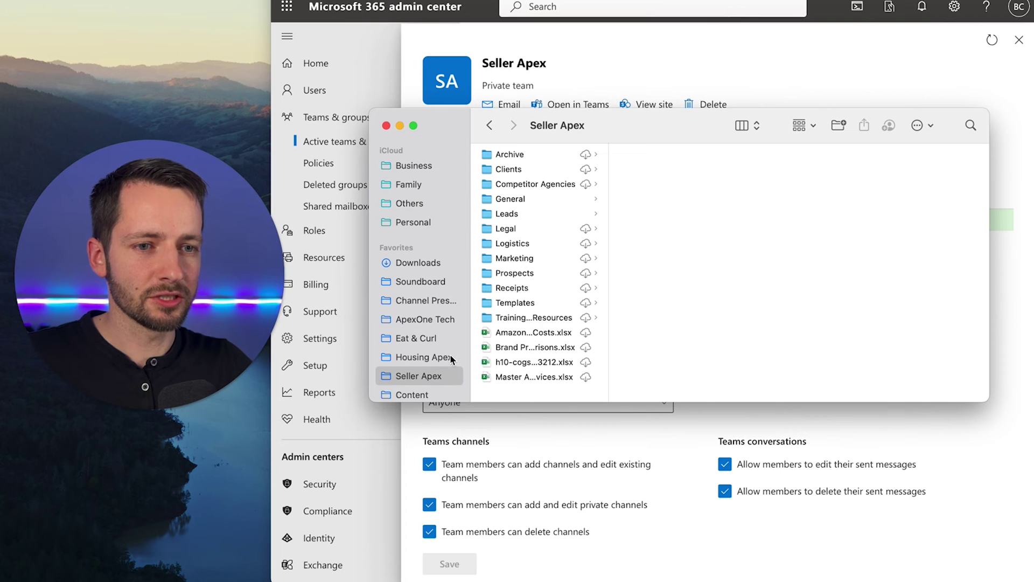
right_click(518, 258)
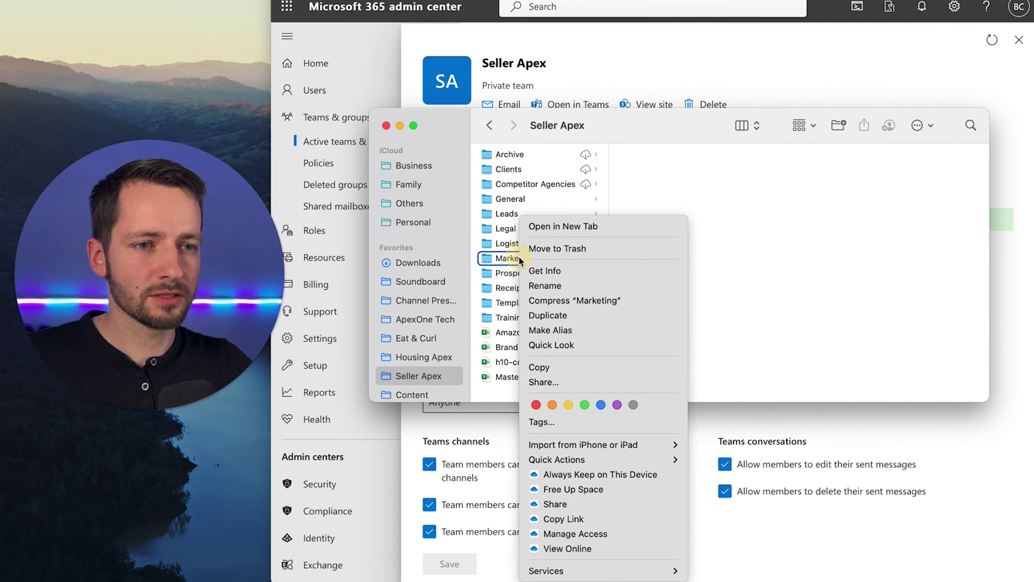
click(587, 517)
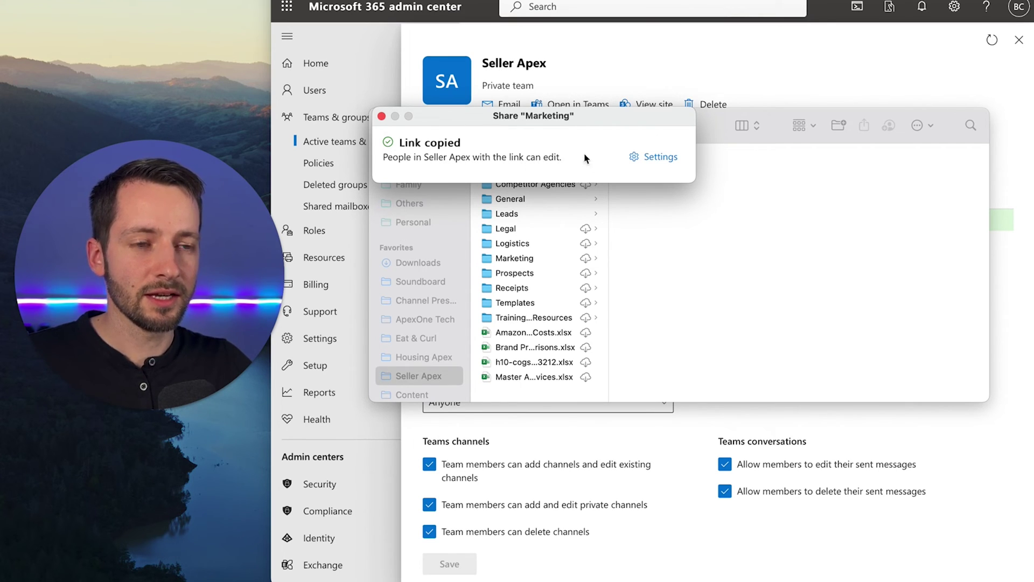
click(654, 157)
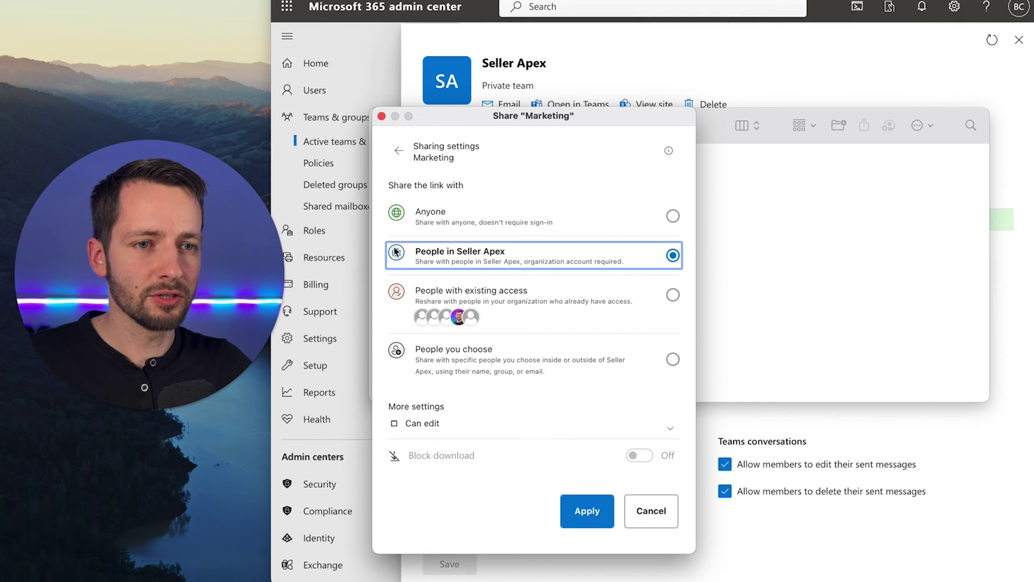
Step: Confirm Anyone can now be selected as the link audience, then cancel without applying it
click(675, 217)
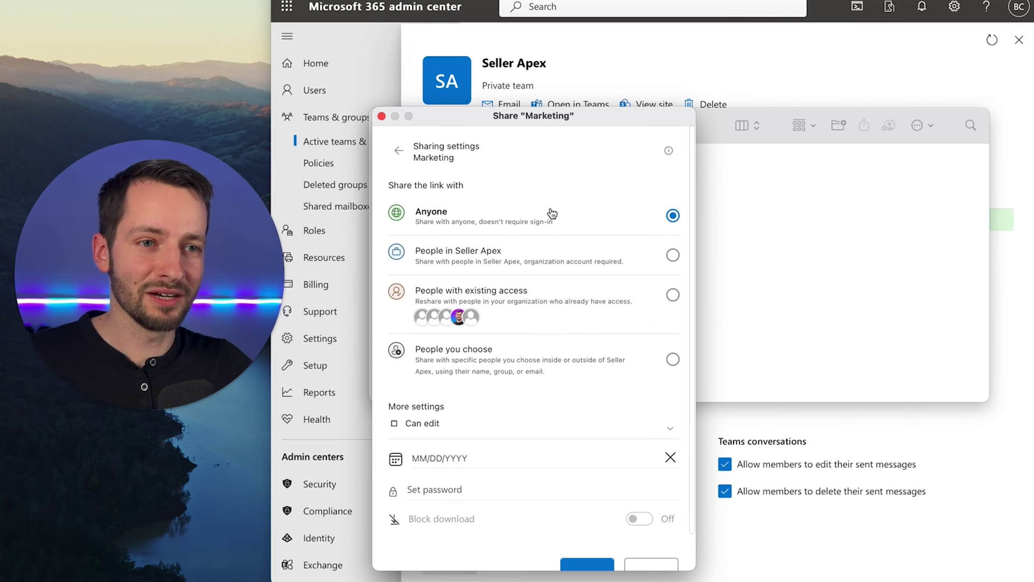
drag(582, 117, 599, 78)
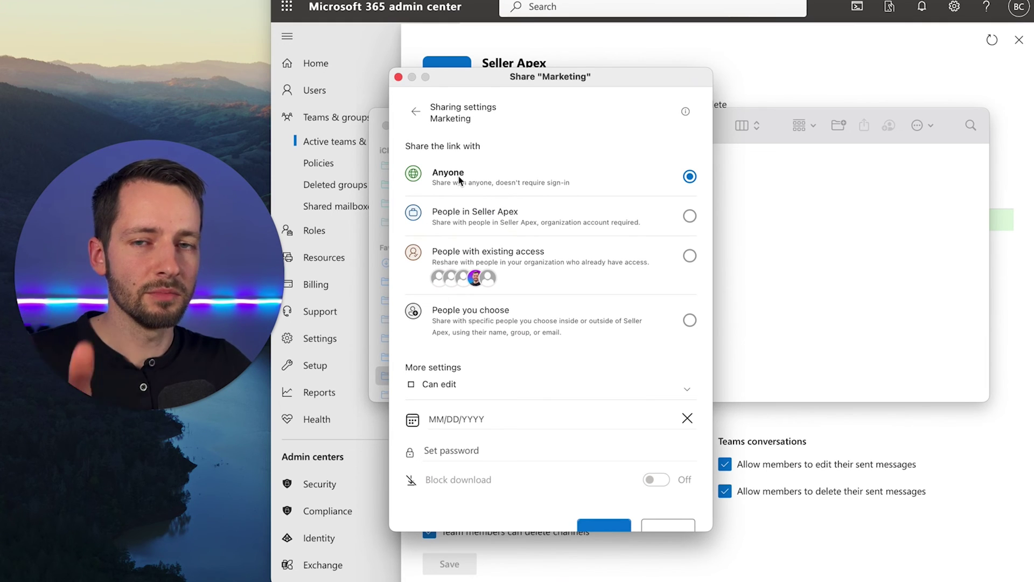
scroll(552, 278, down, 2)
scroll(551, 277, up, 2)
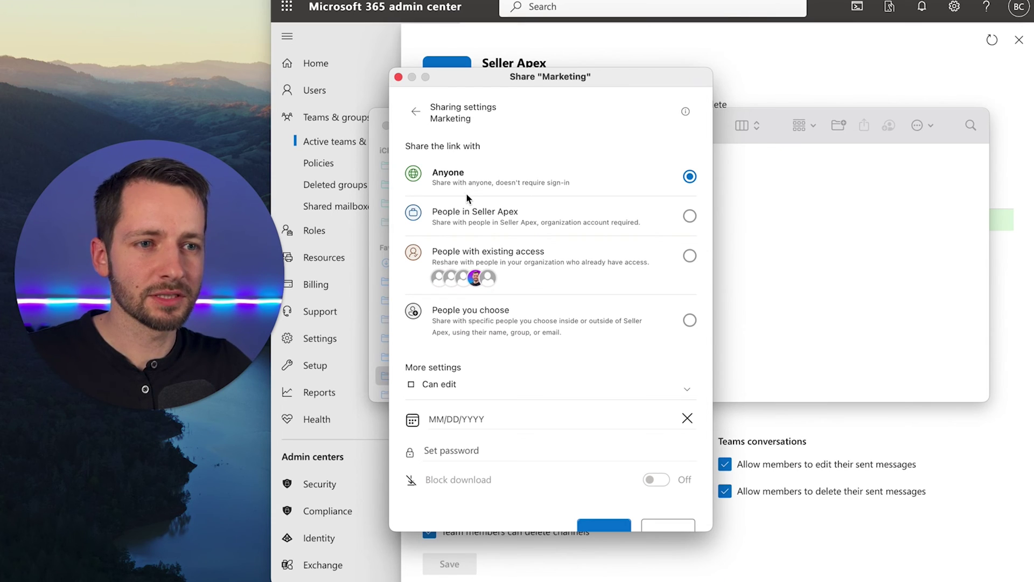
scroll(473, 196, down, 2)
scroll(476, 195, up, 2)
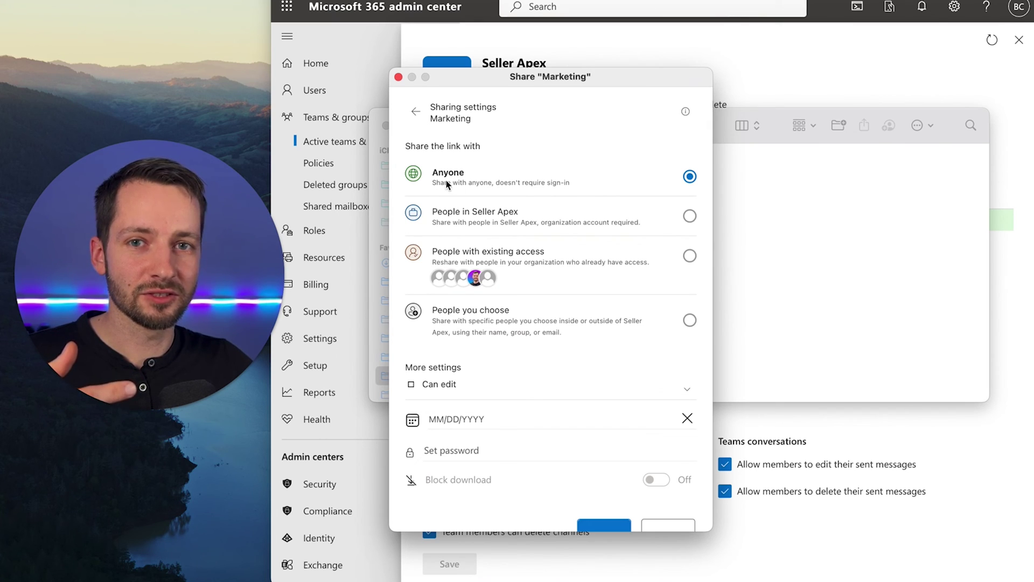
scroll(625, 431, down, 2)
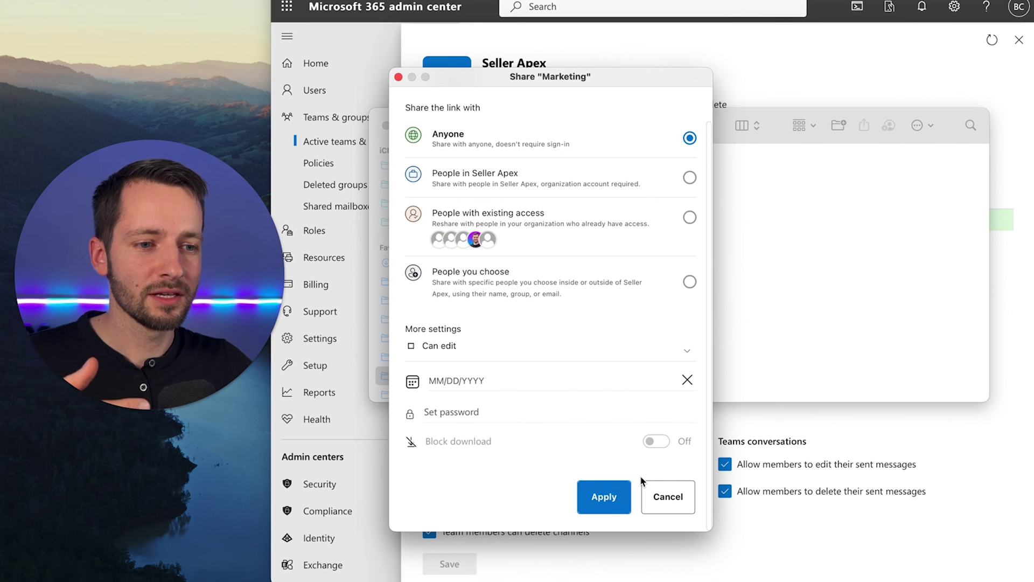
click(652, 508)
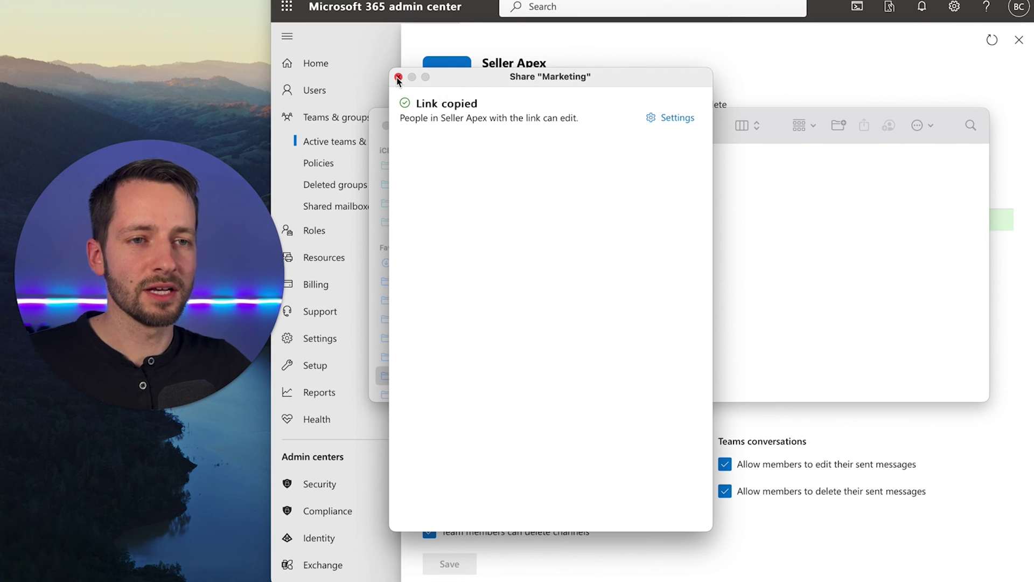